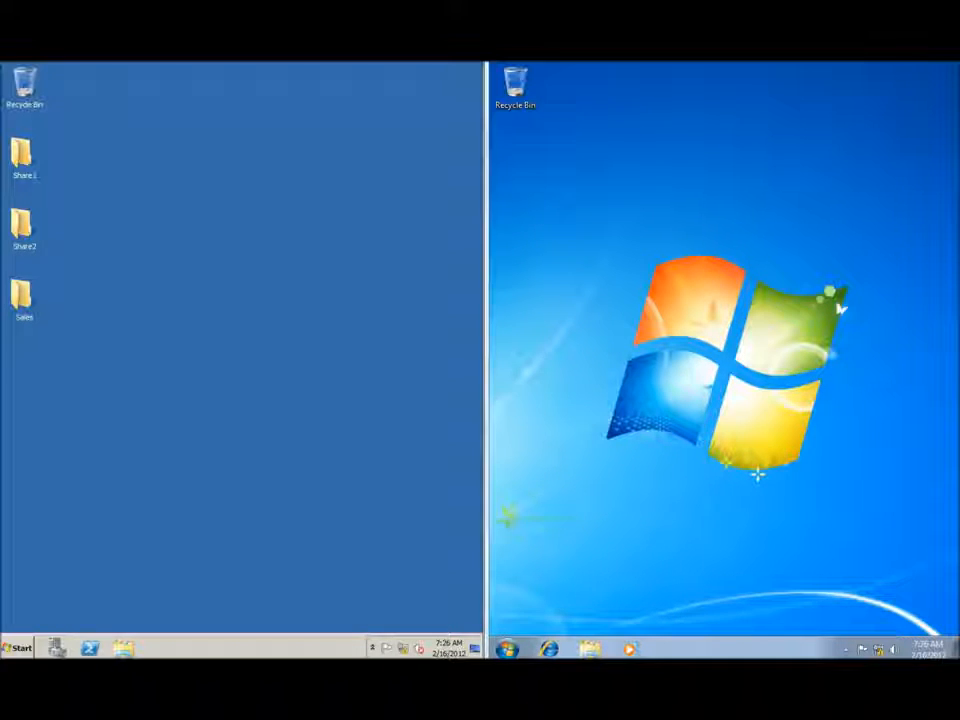
Launch Remote Desktop Connection on the server and open the Windows 7 client's Start menu.
click(17, 648)
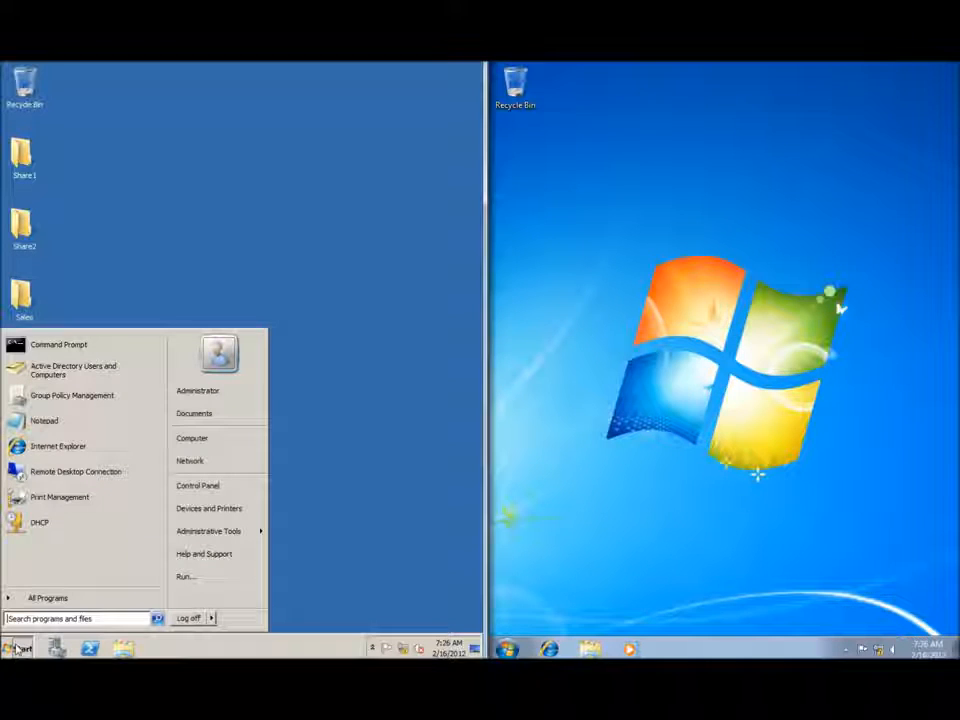
click(55, 479)
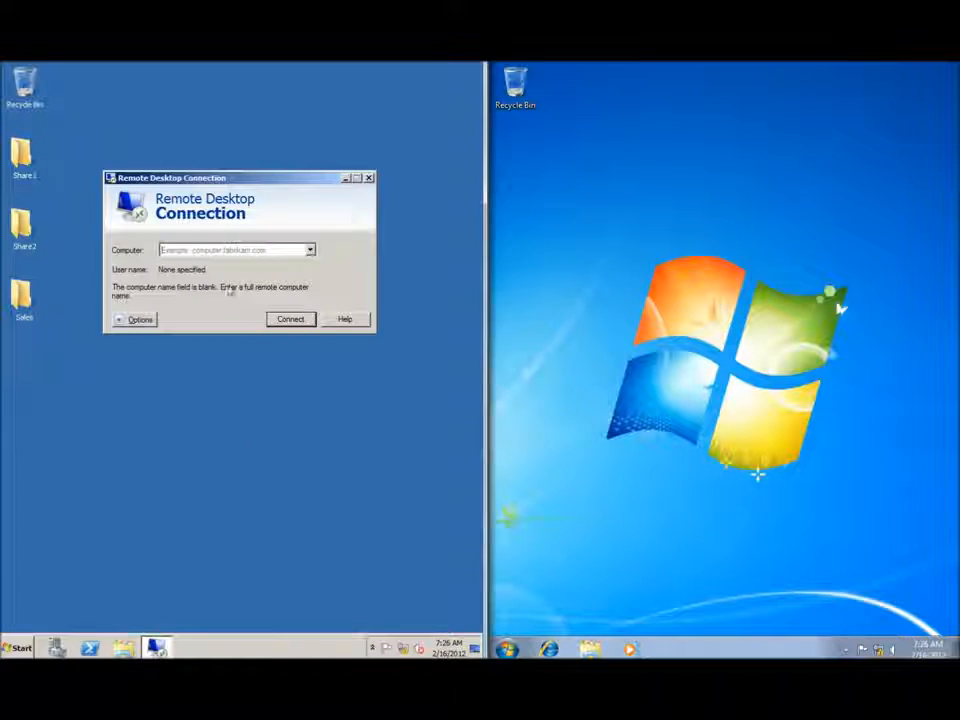
click(508, 649)
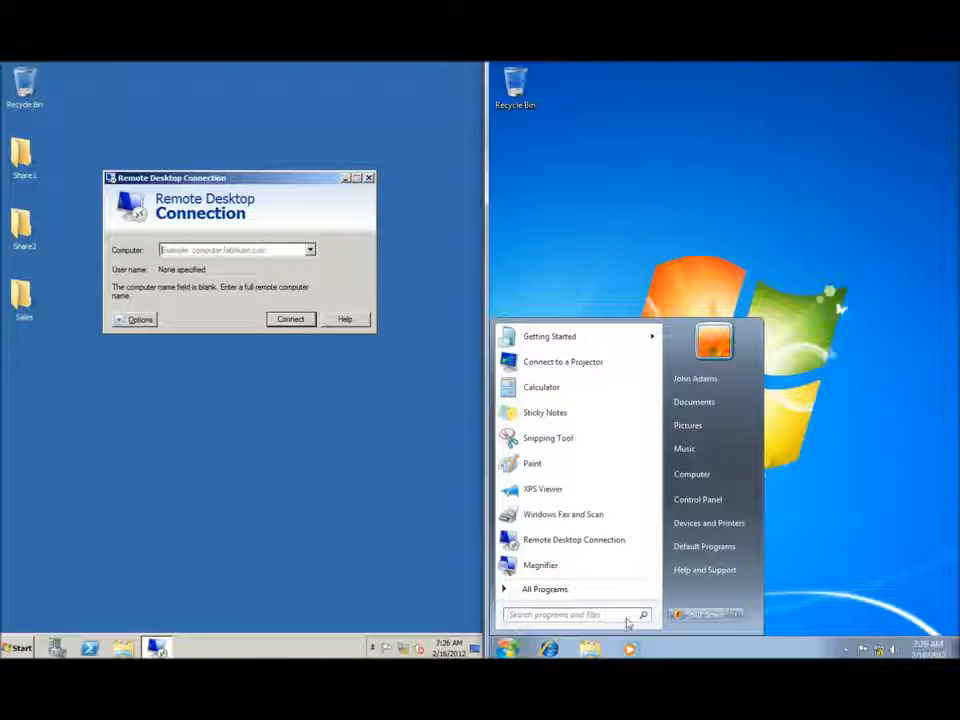
Open Command Prompt on the Windows 7 client and run ipconfig to show its 192.168.1.50 address.
click(574, 617)
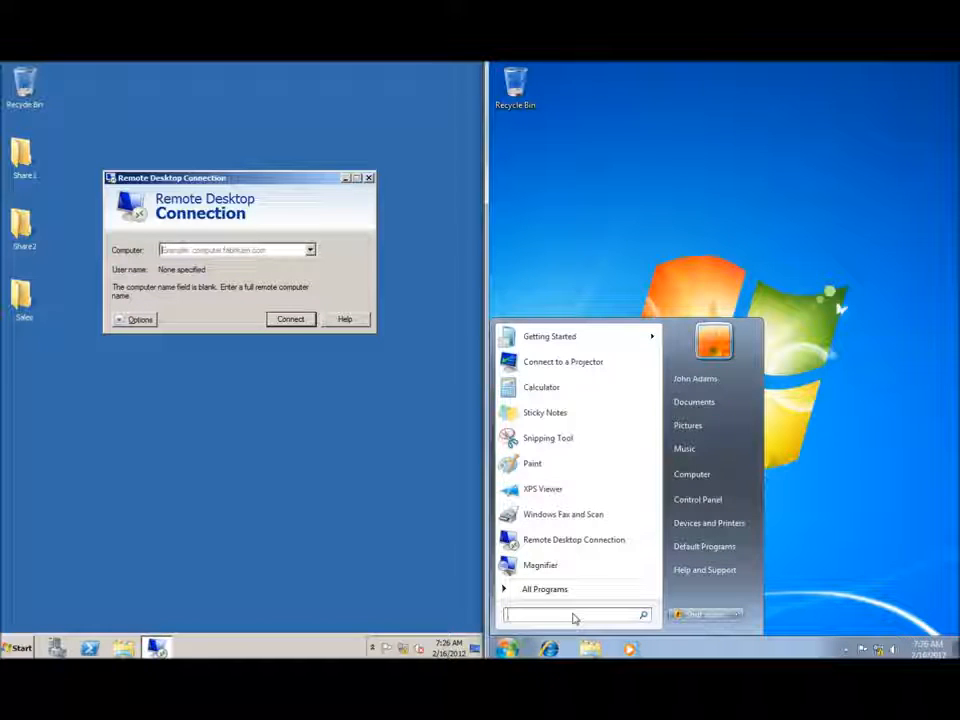
text(cmd)
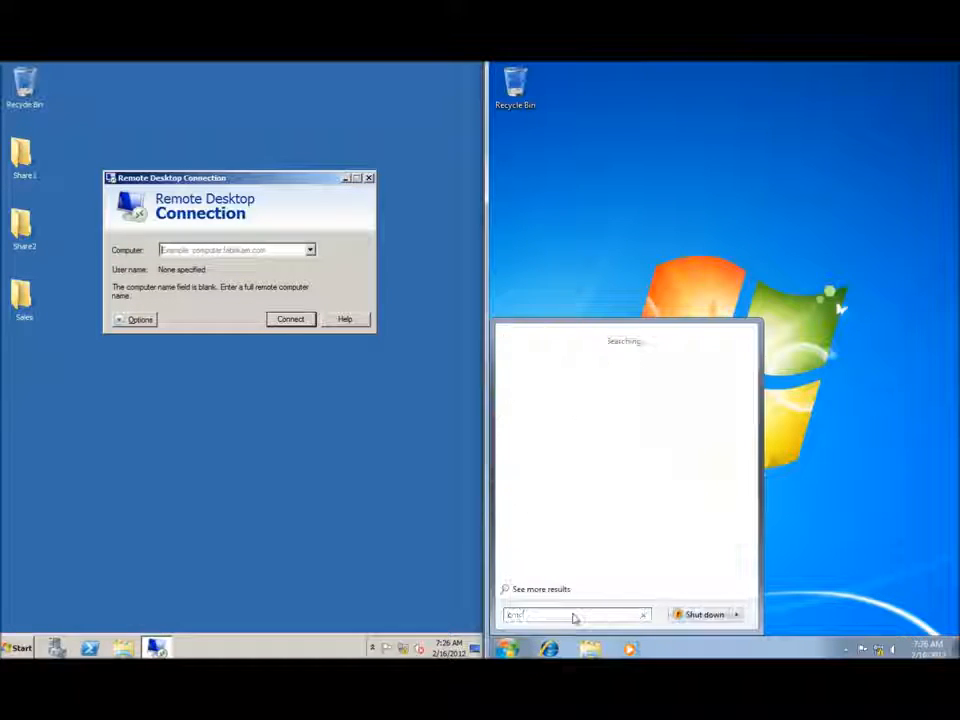
key(Return)
text(ipconfig)
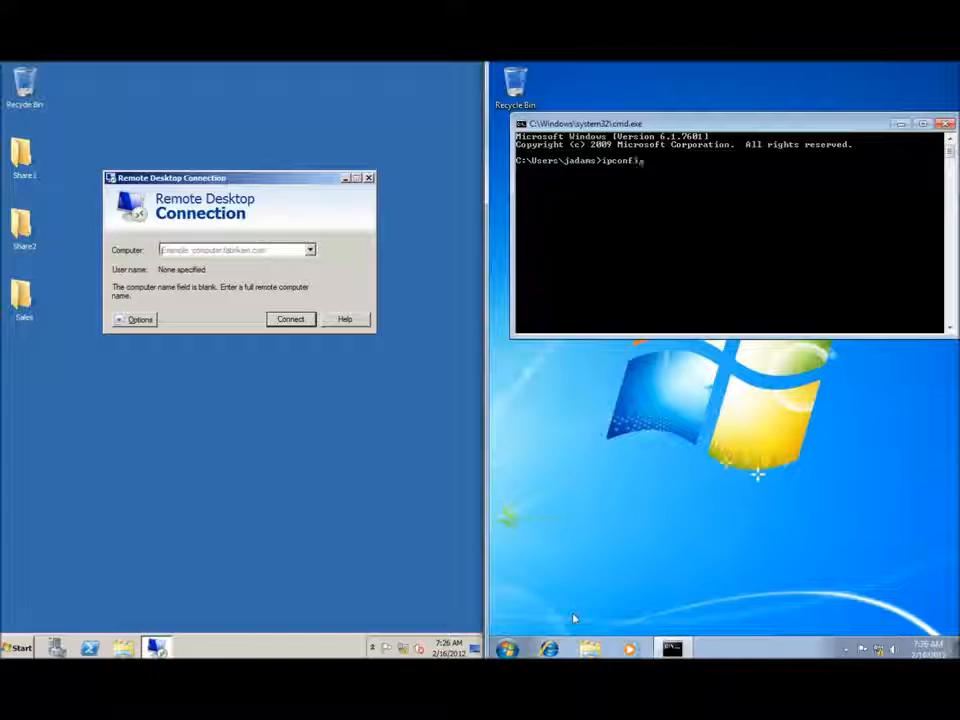
key(Return)
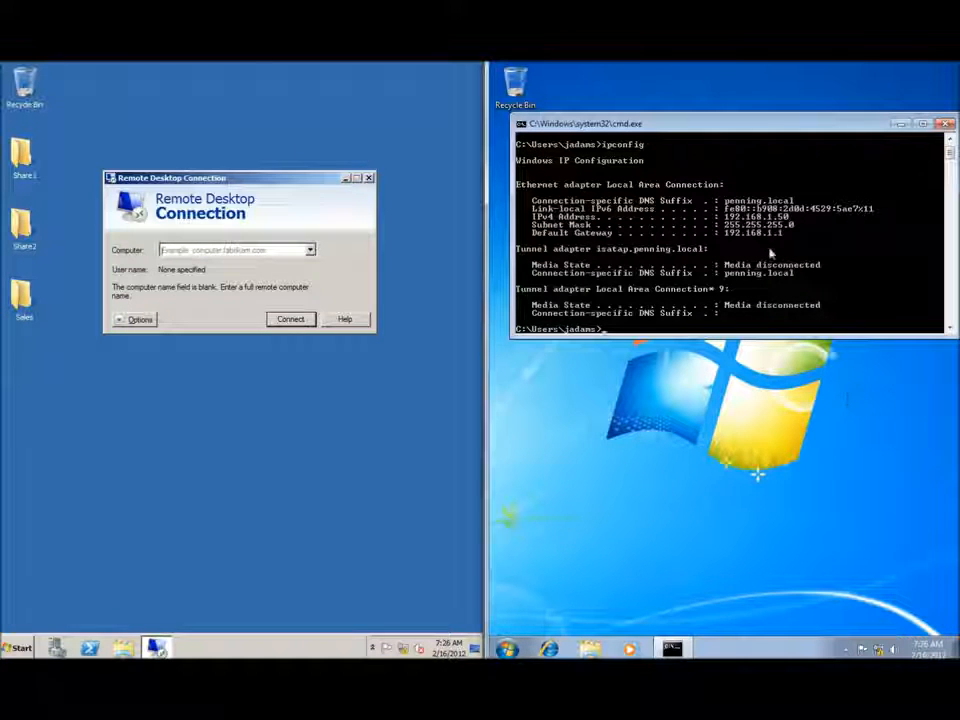
Attempt a Remote Desktop connection to 192.168.1.50 and dismiss the can't-connect error.
click(228, 251)
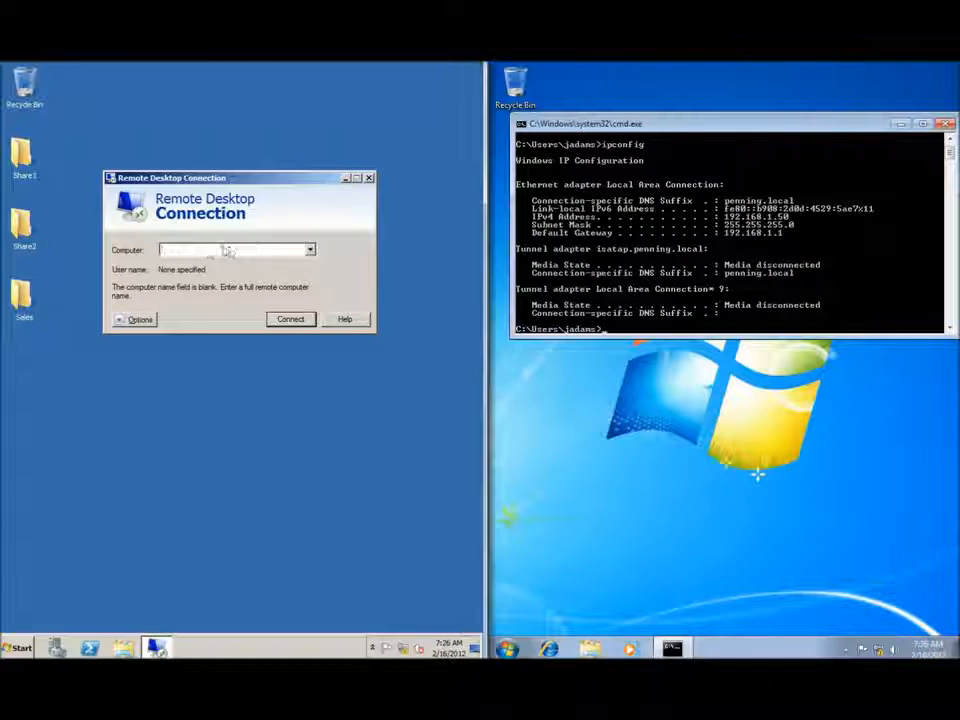
text(192.168.1.50)
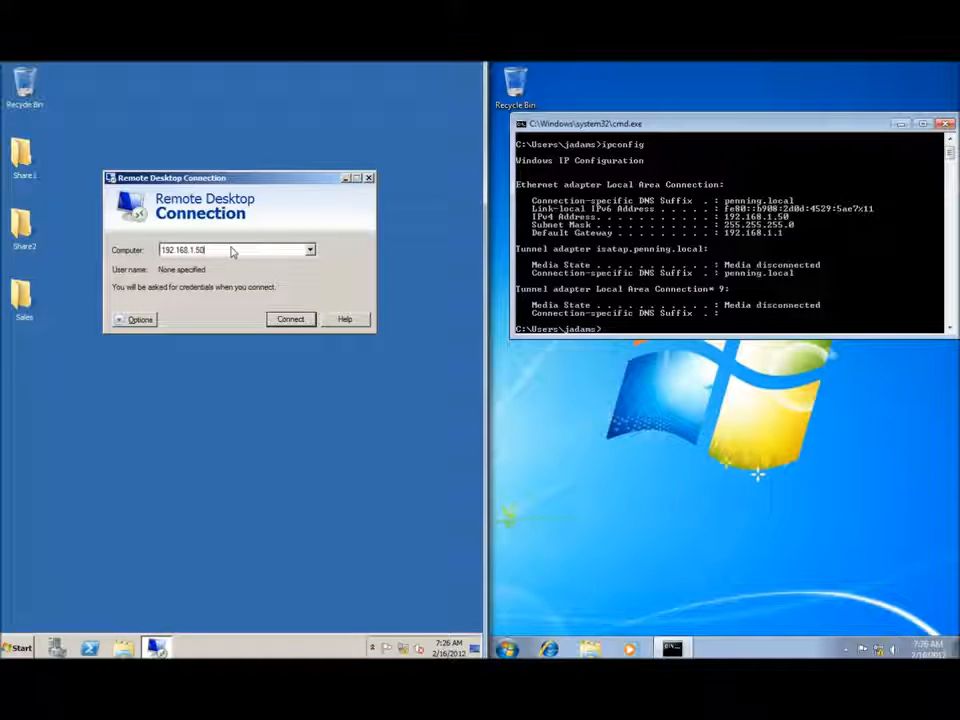
key(Return)
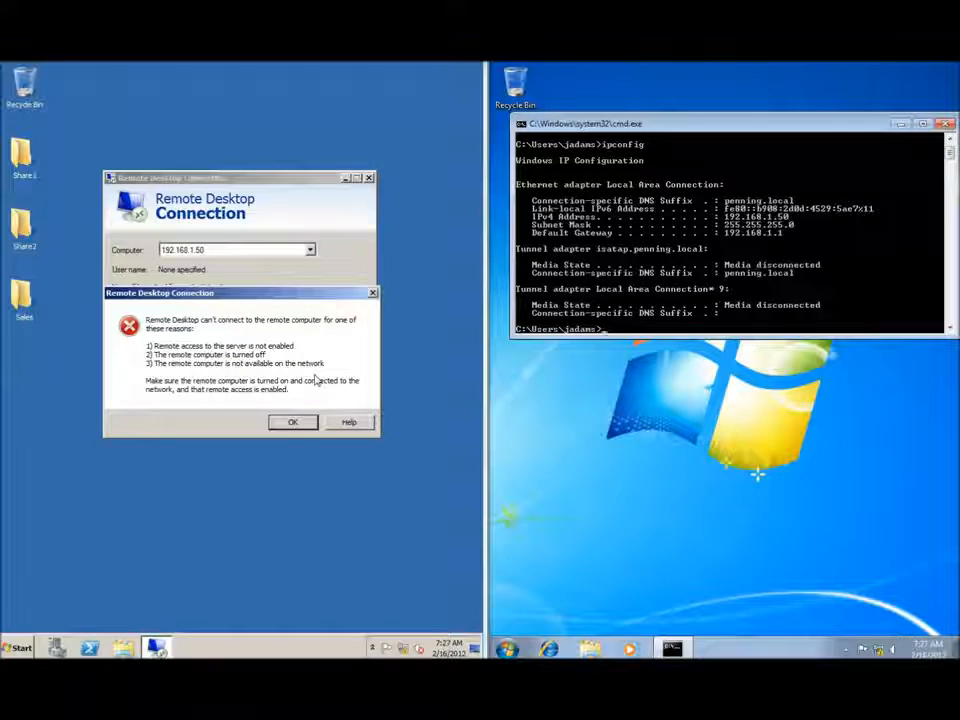
key(Return)
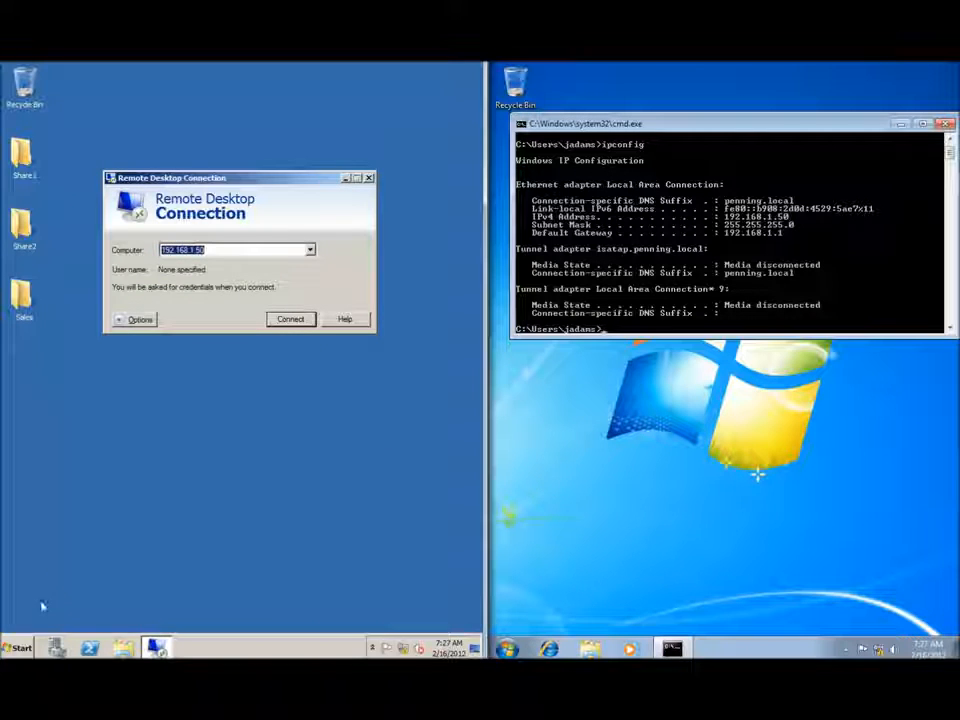
Launch Group Policy Management from the server's Administrative Tools menu.
click(20, 647)
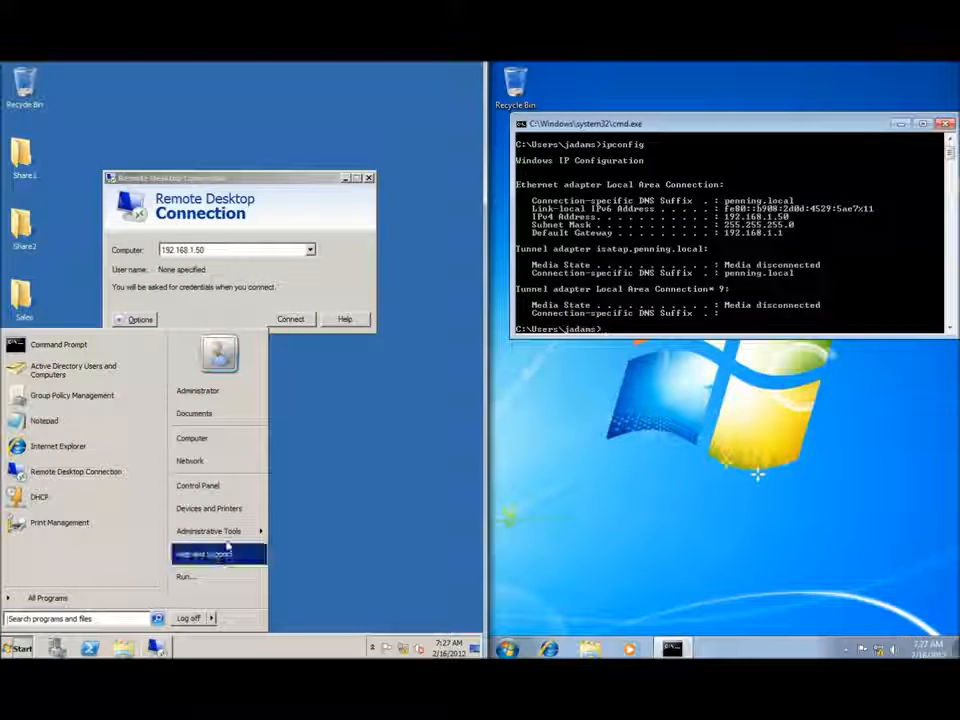
mouse_move(255, 531)
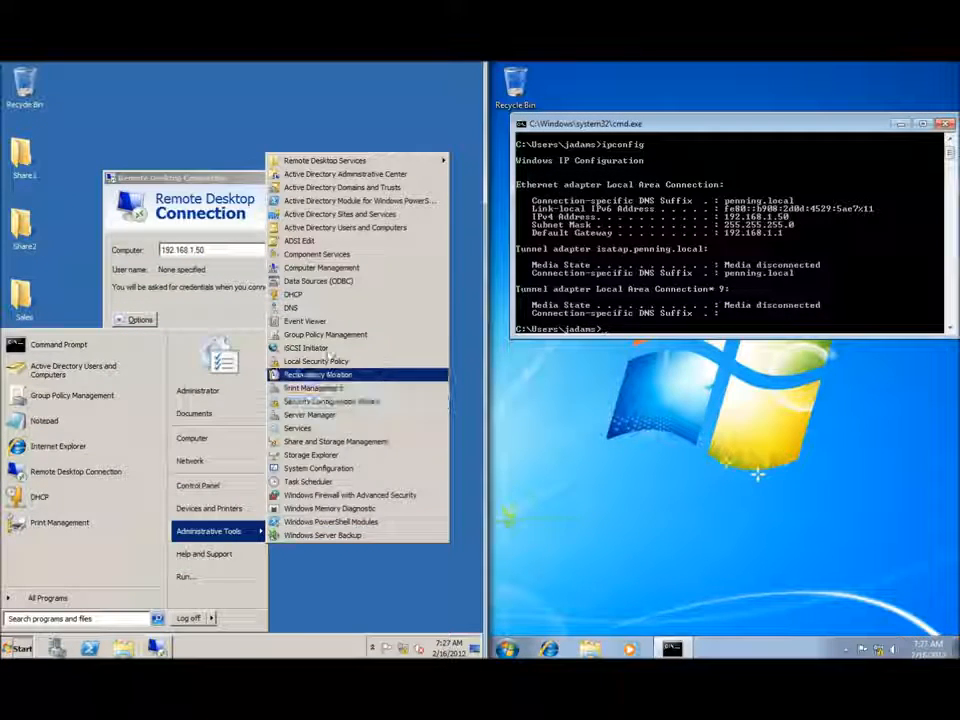
click(319, 336)
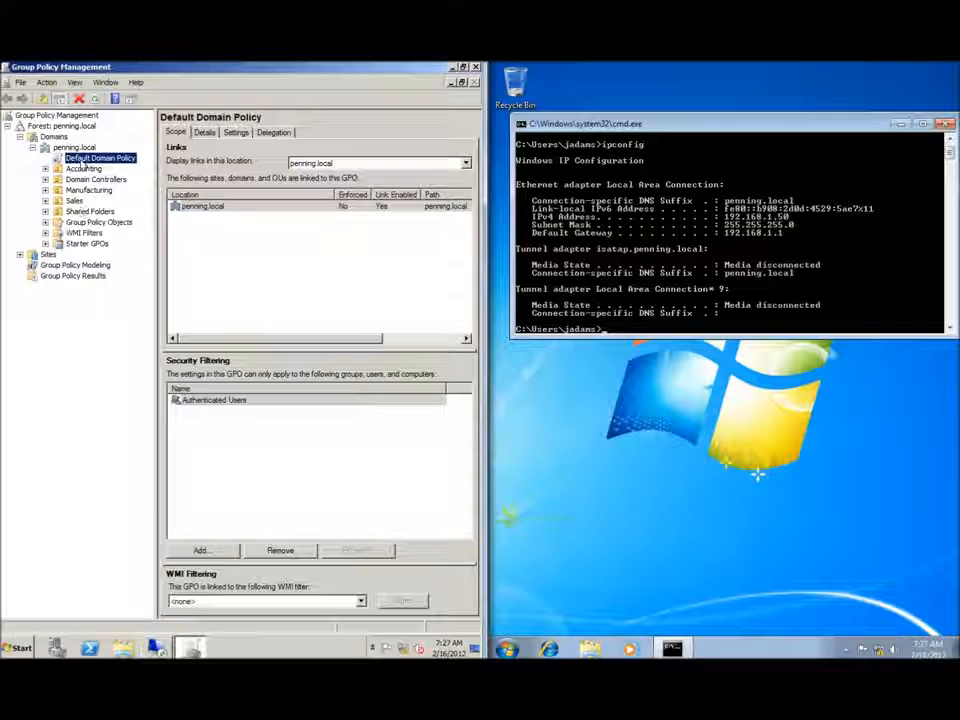
Edit the Default Domain Policy and drill down to Network Connections > Windows Firewall > Domain Profile.
right_click(88, 162)
click(100, 165)
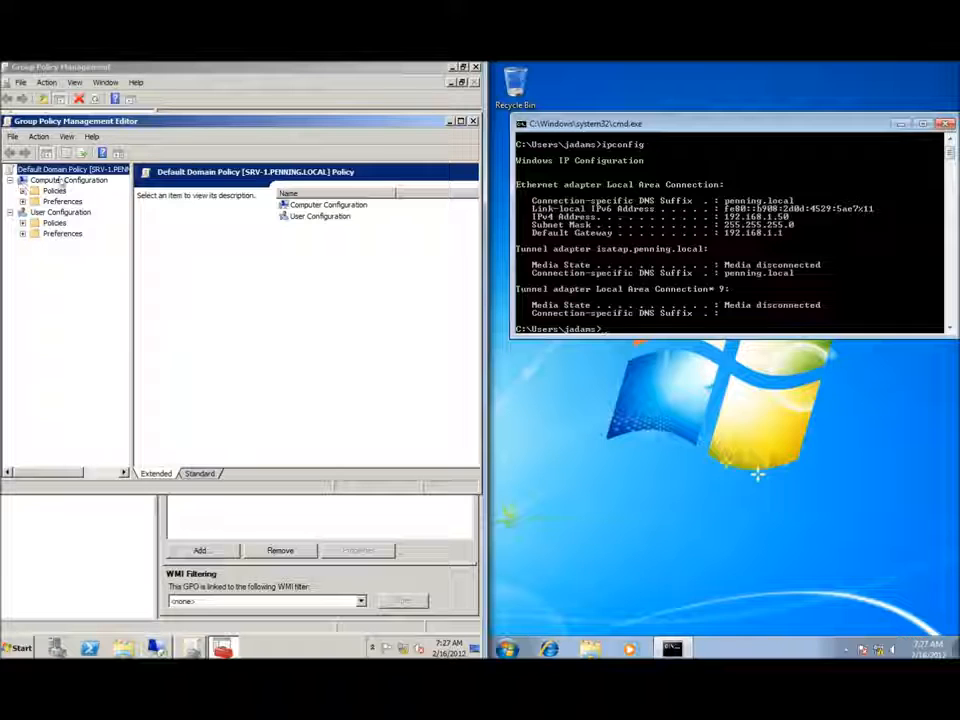
click(22, 190)
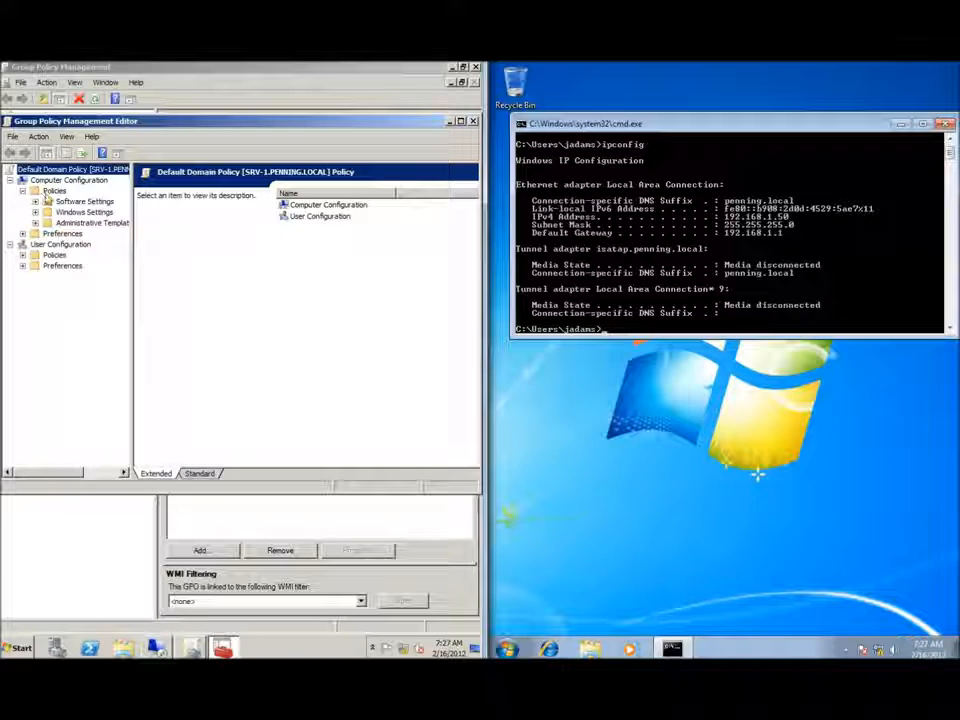
click(35, 222)
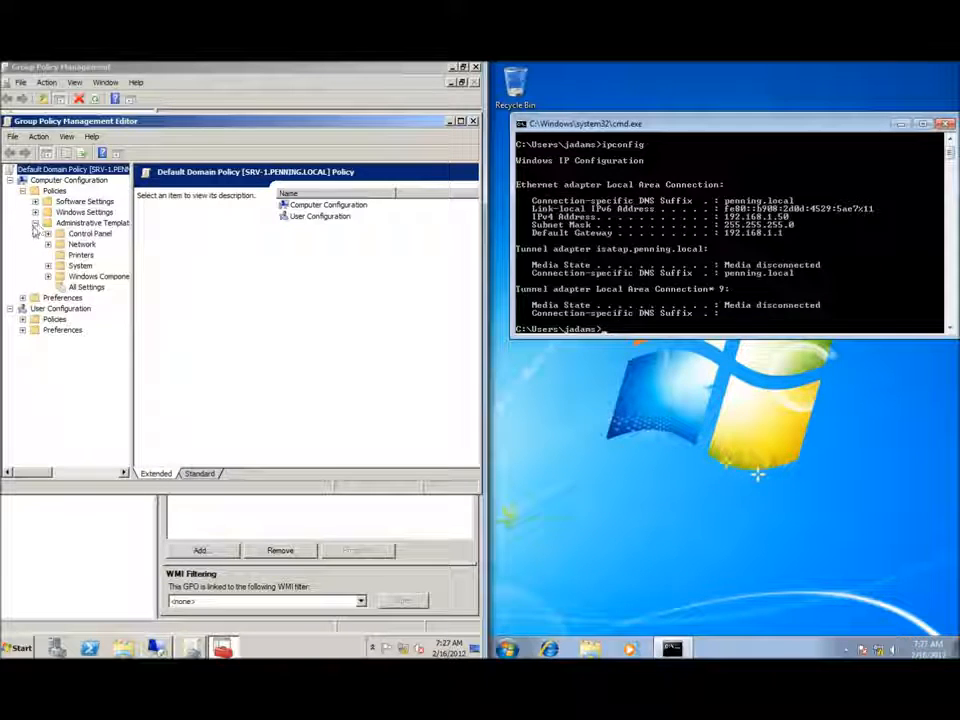
click(48, 244)
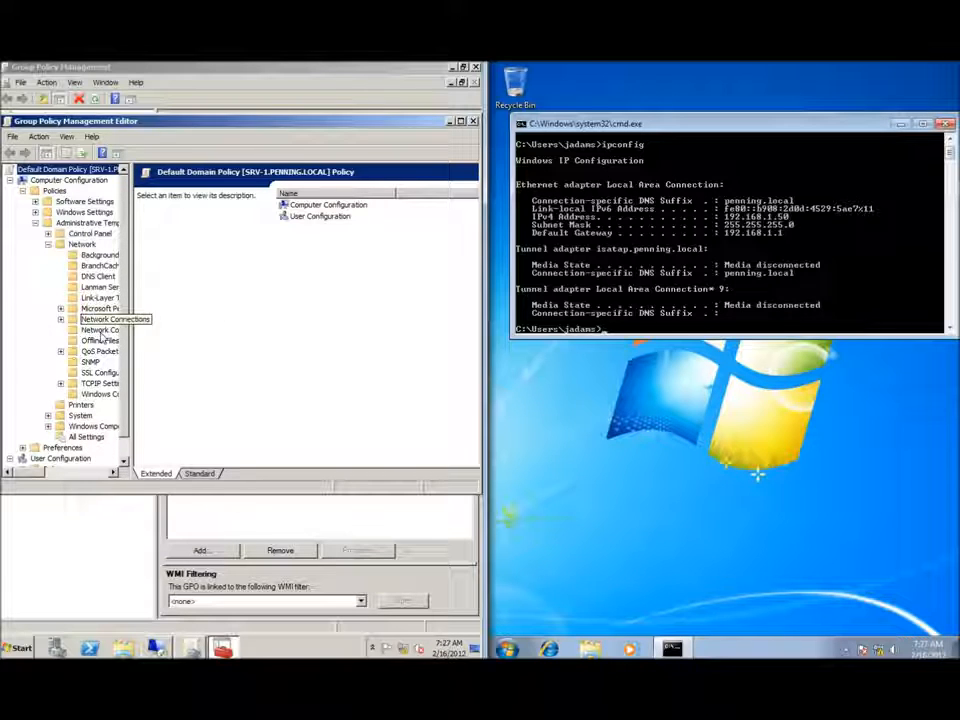
drag(132, 343, 178, 345)
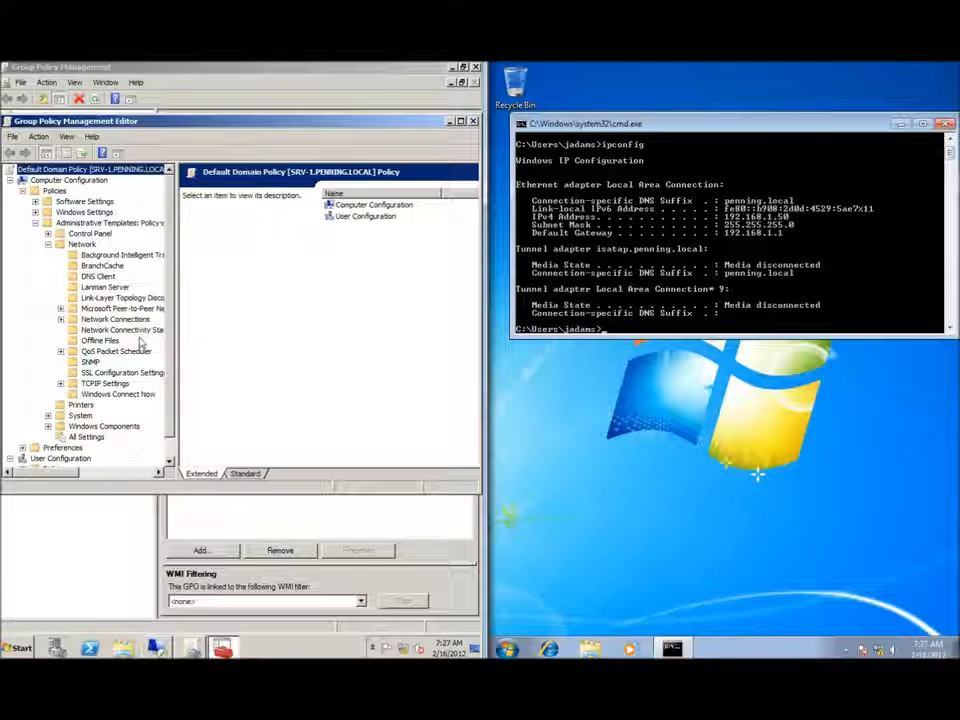
double_click(112, 320)
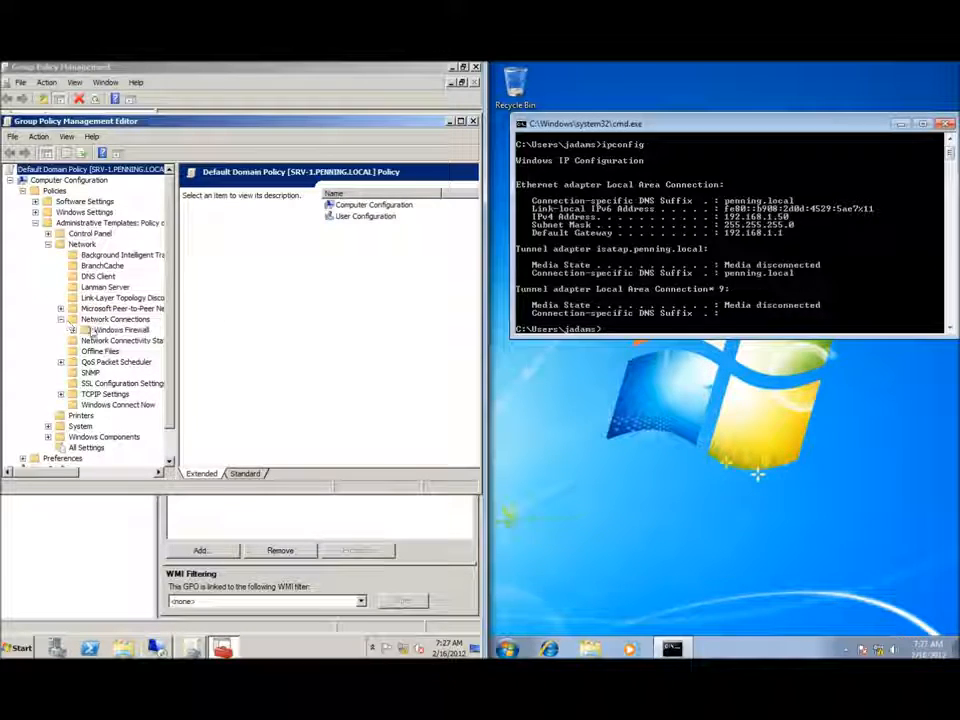
double_click(88, 331)
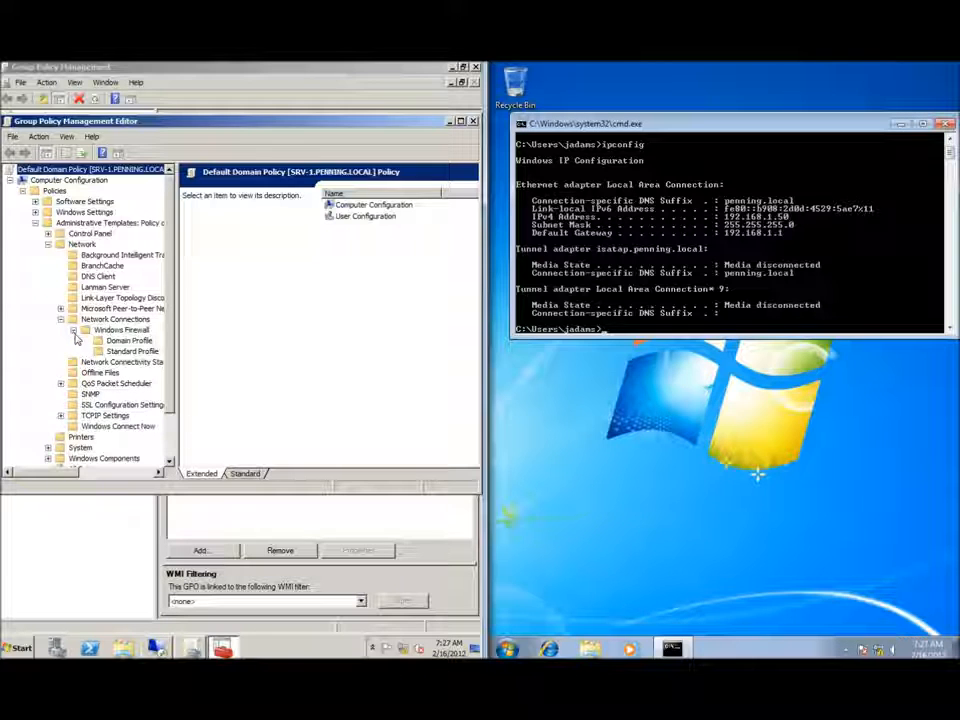
click(126, 341)
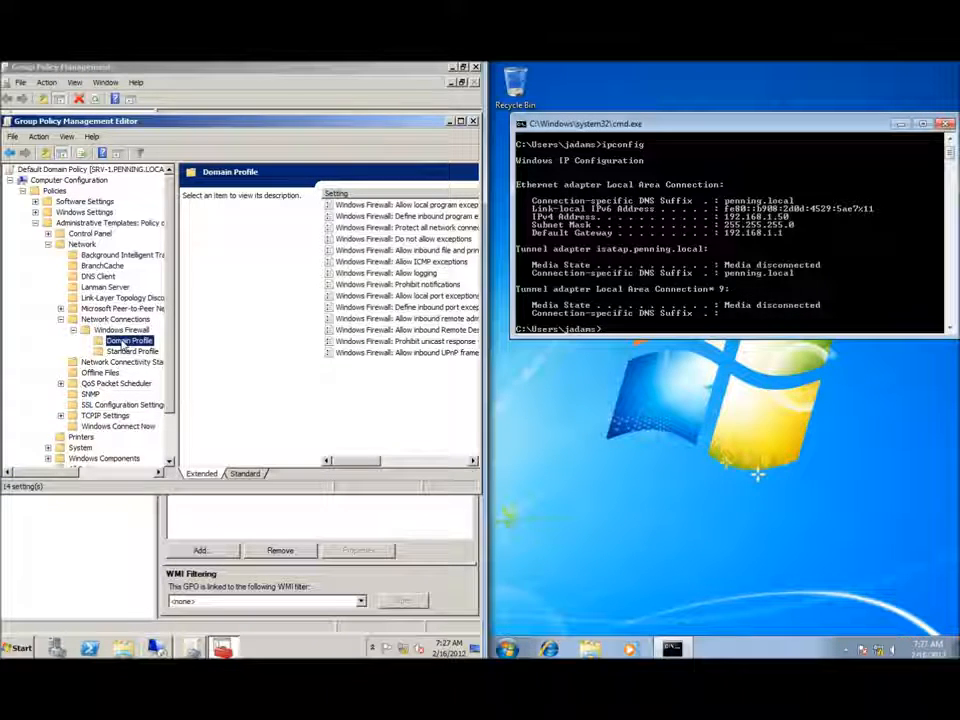
Open the Domain Profile setting 'Windows Firewall: Allow inbound Remote Desktop exceptions'.
drag(362, 461, 370, 462)
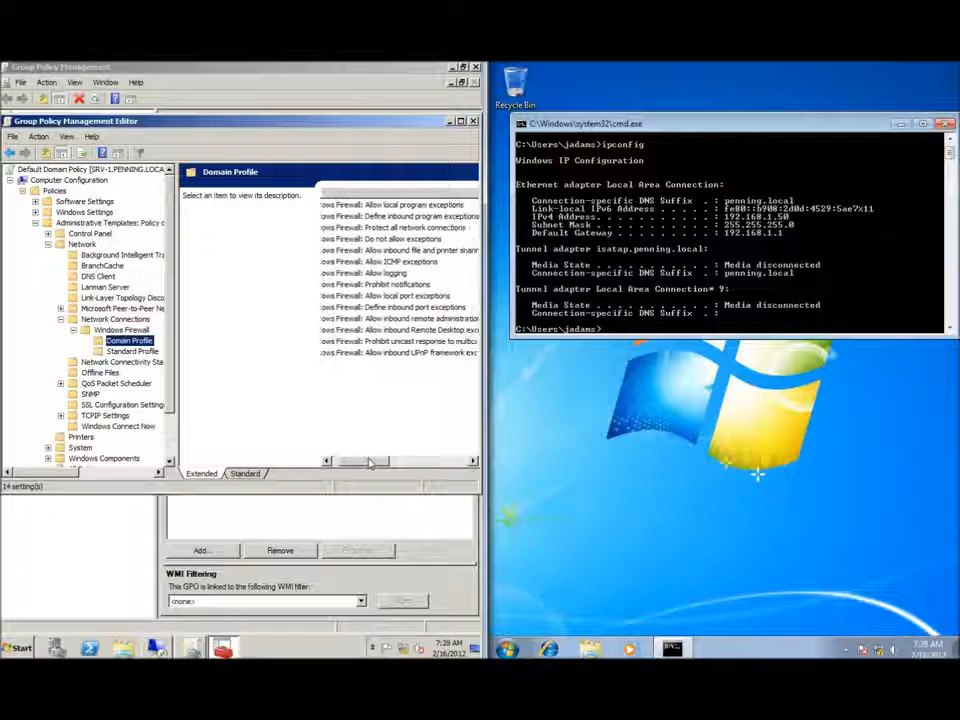
click(390, 330)
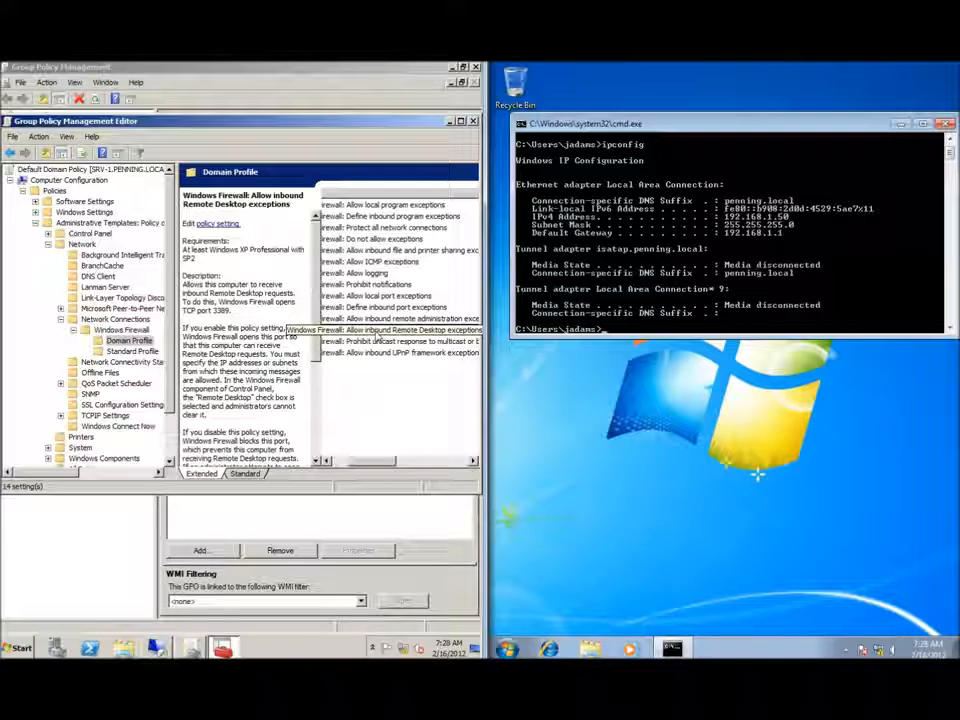
double_click(378, 338)
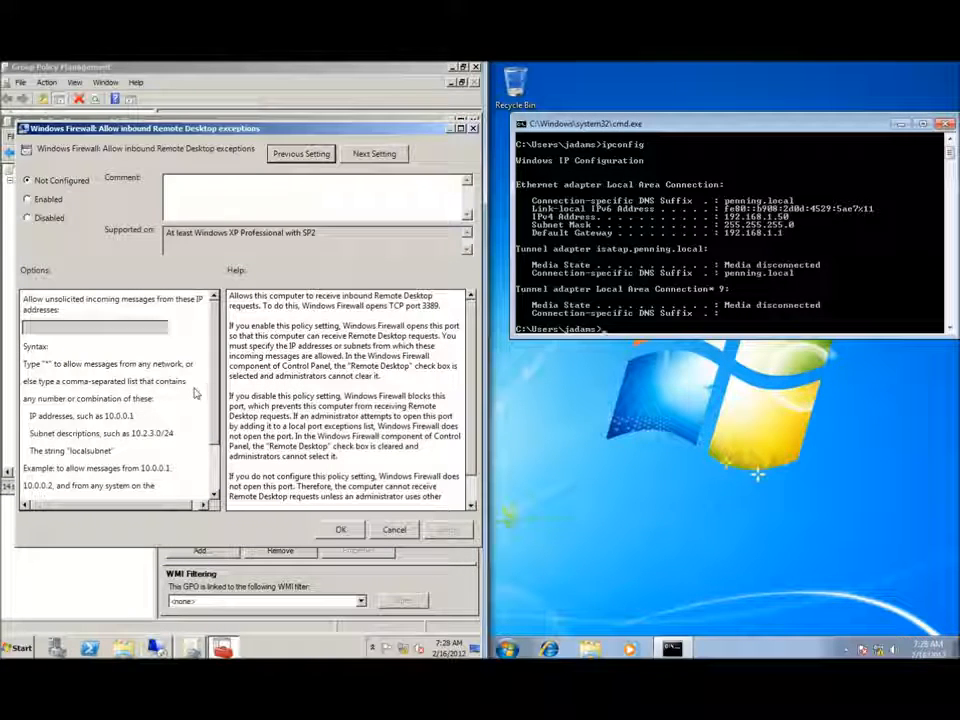
Enable the inbound Remote Desktop exception for any address (*) and confirm it.
click(29, 201)
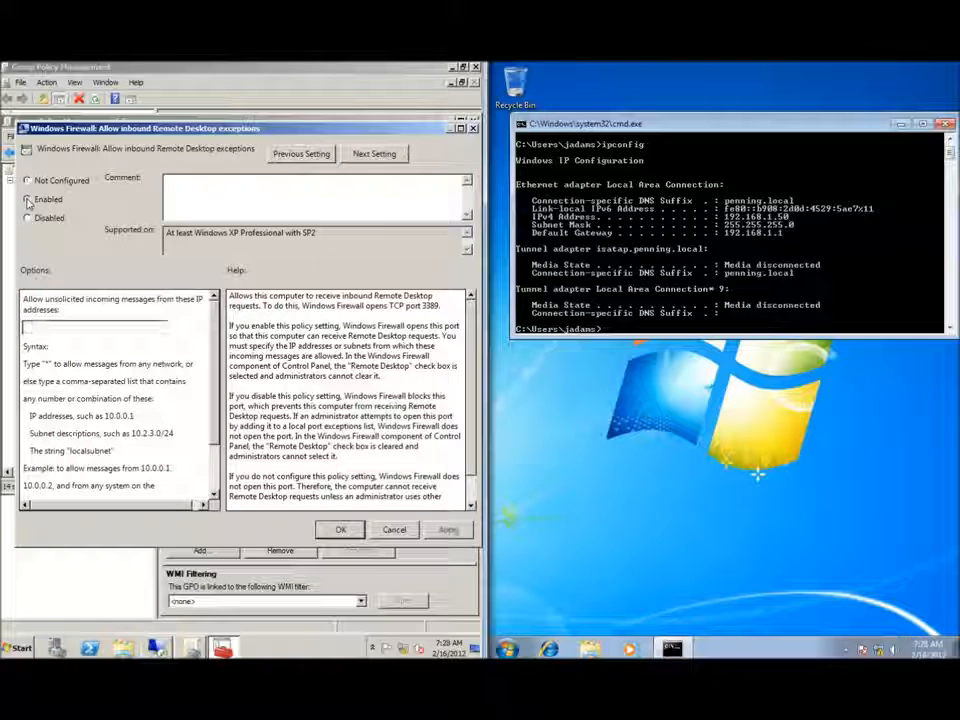
scroll(95, 316, down, 1)
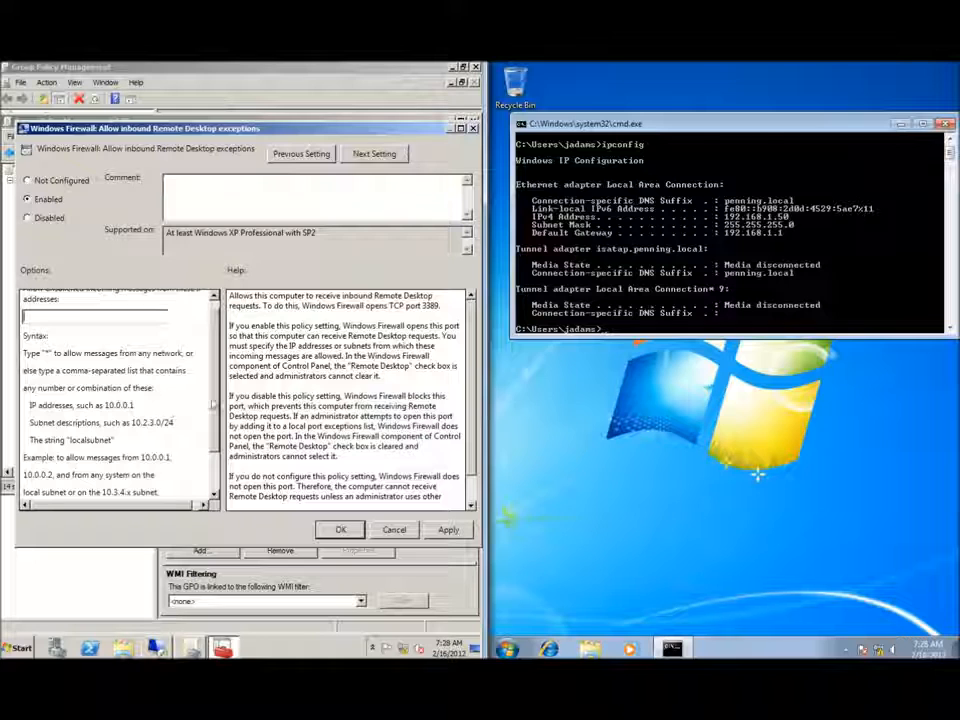
scroll(120, 302, down, 1)
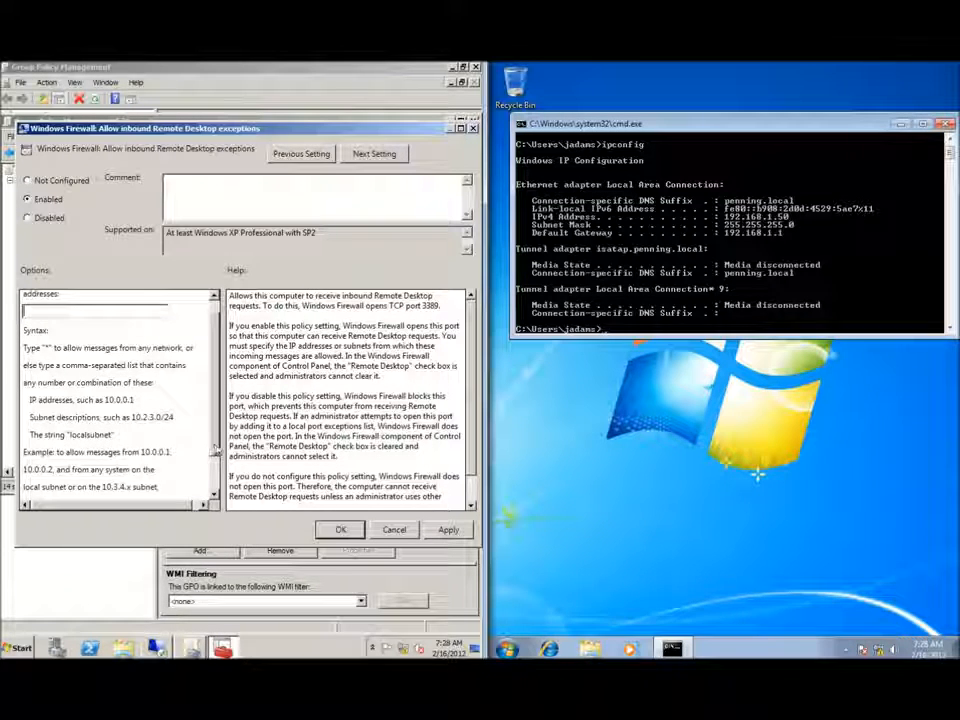
scroll(103, 460, down, 1)
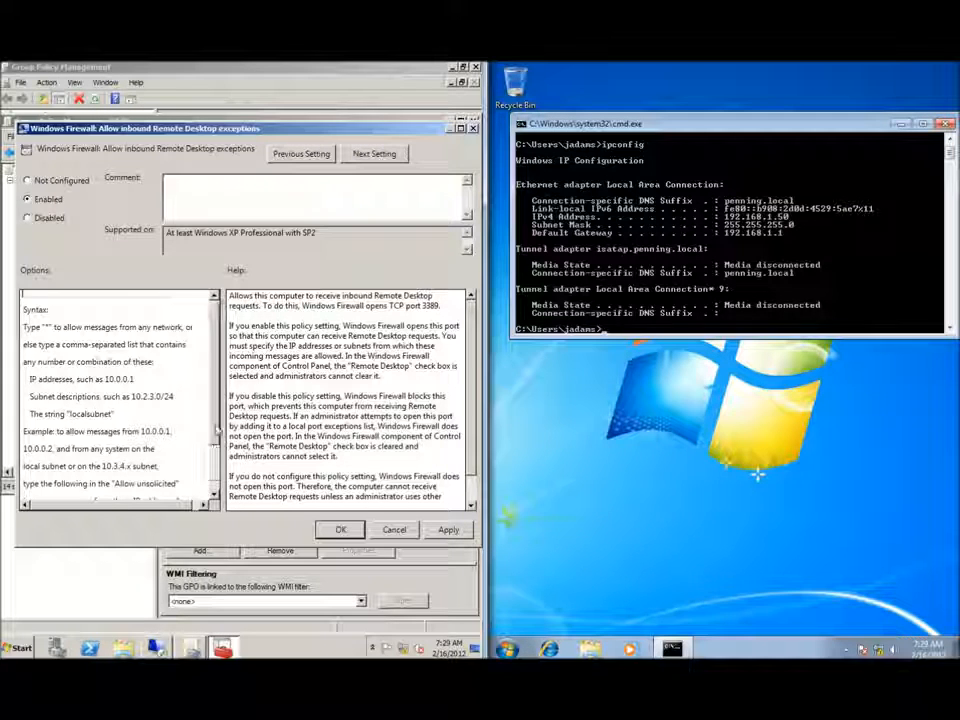
scroll(208, 412, up, 2)
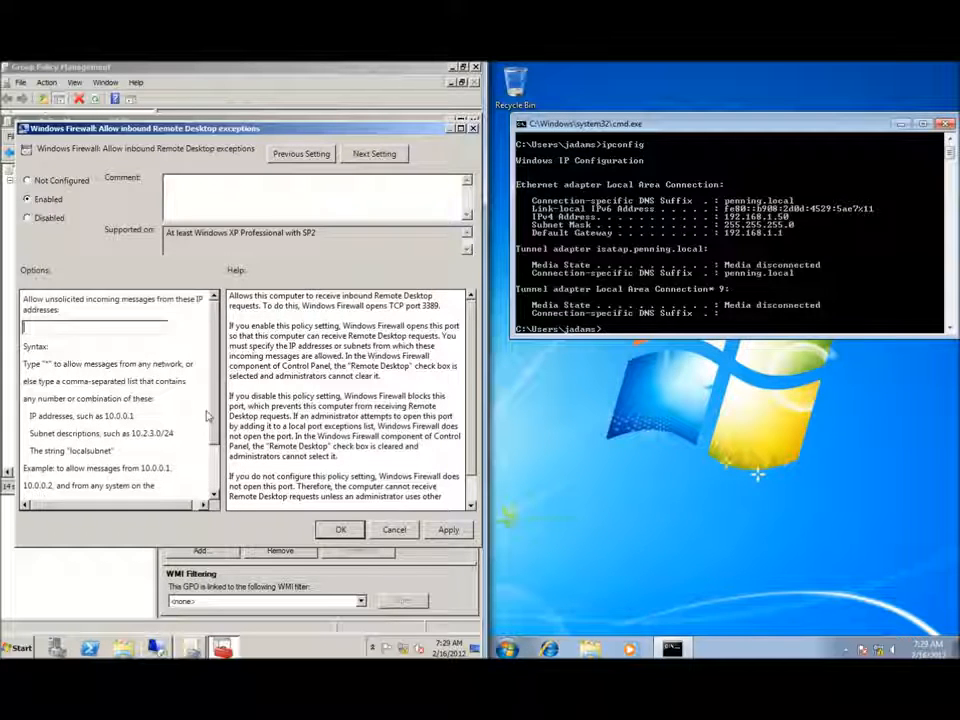
click(97, 335)
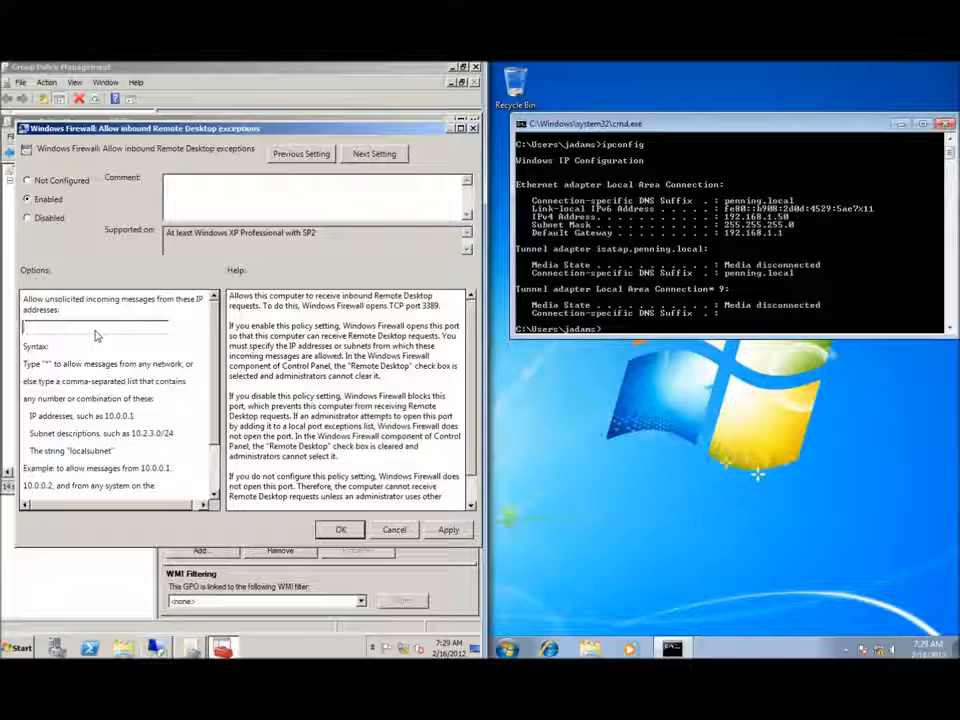
text(*)
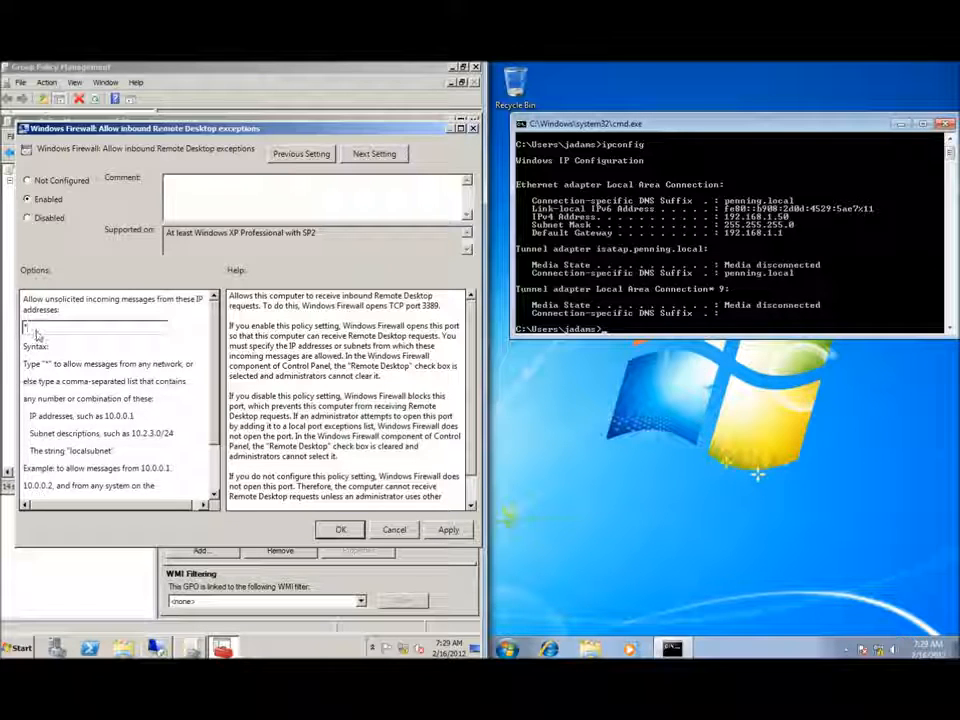
click(340, 531)
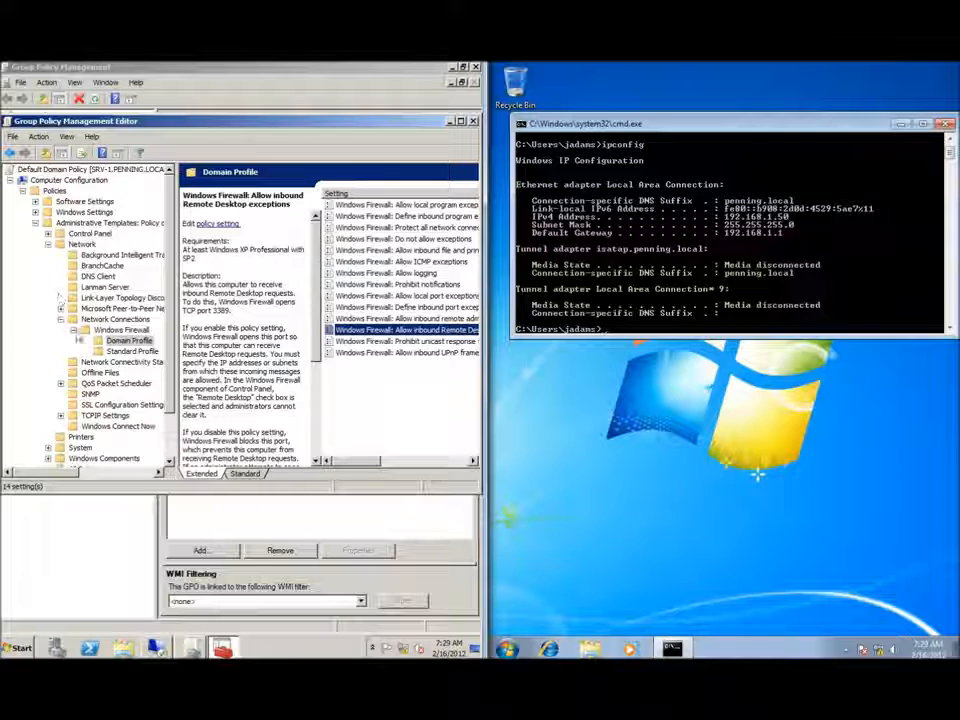
Collapse the Windows Firewall, Network Connections and Network branches.
click(73, 331)
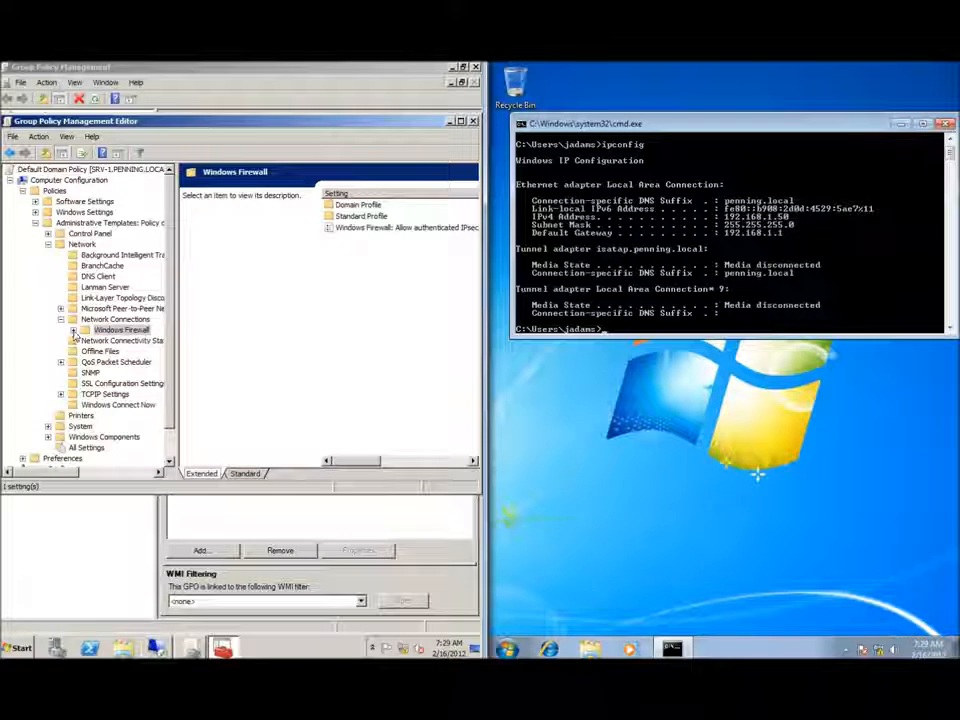
click(61, 320)
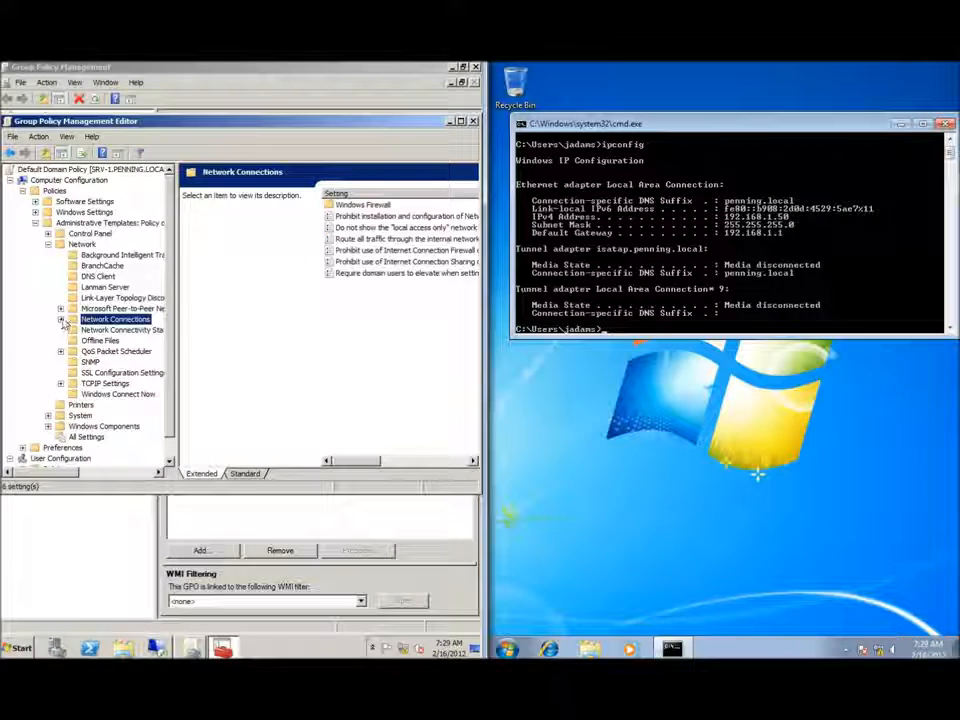
click(47, 244)
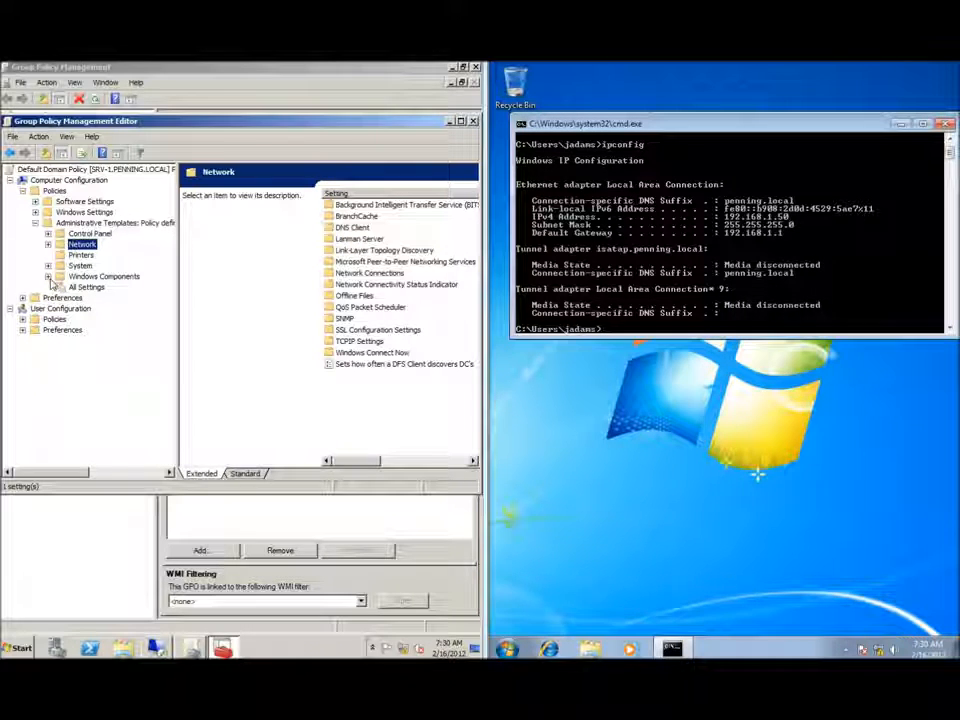
Show Remote Desktop Session Host > Connections policies in the Standard view.
click(48, 277)
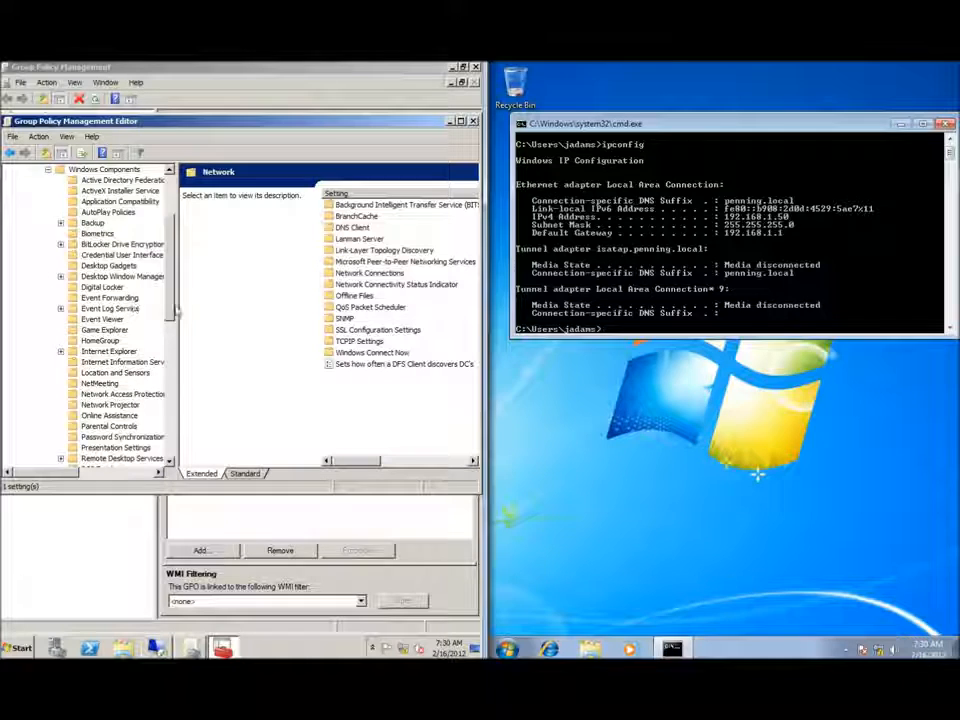
scroll(160, 325, down, 3)
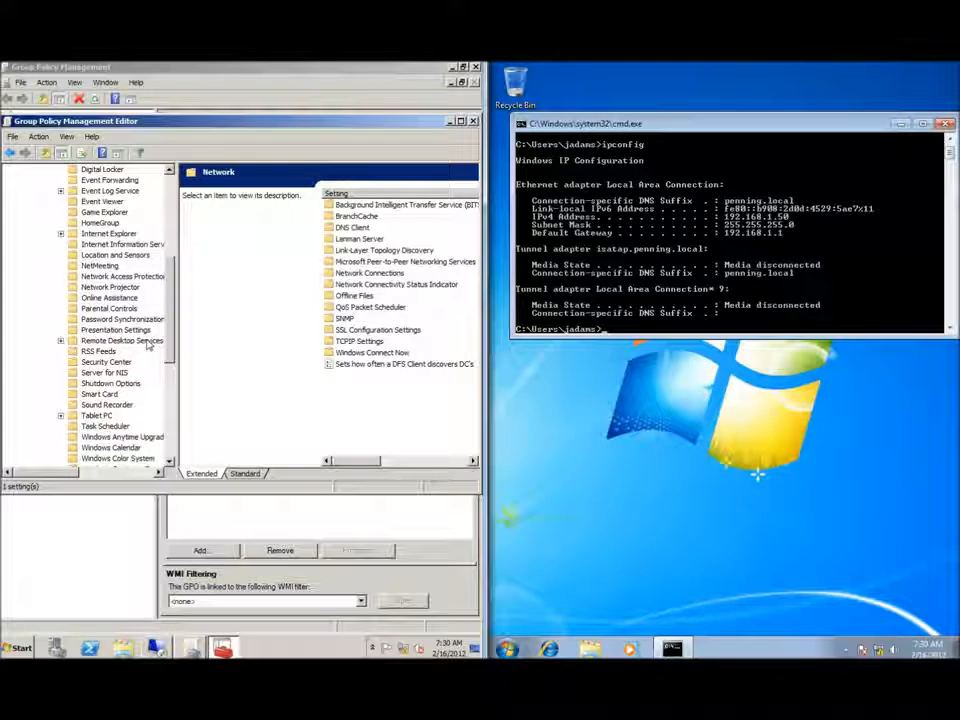
click(61, 341)
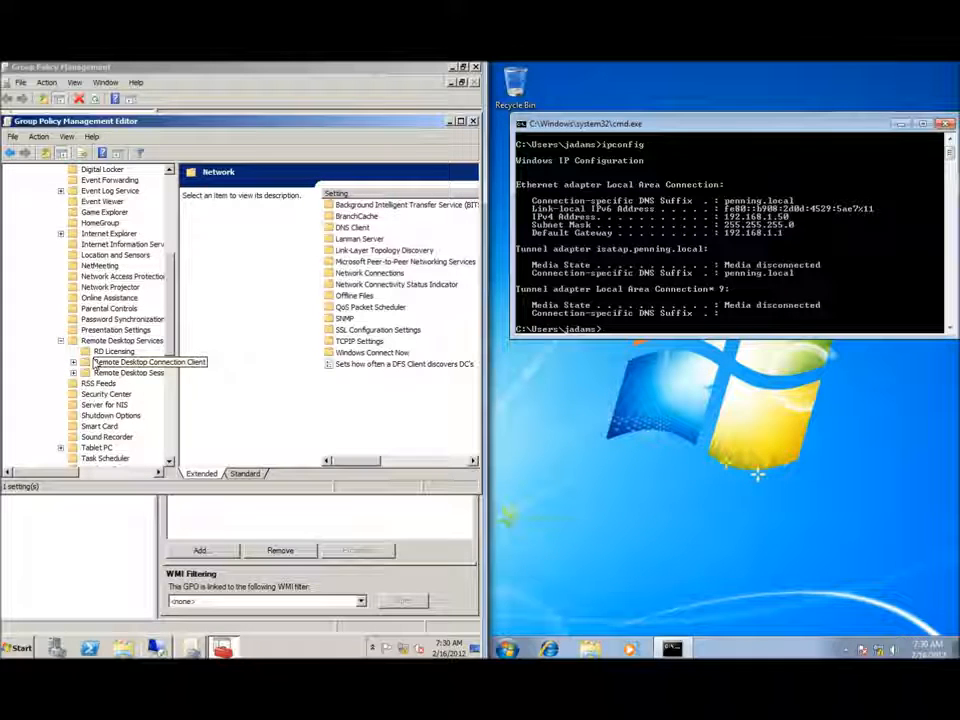
click(73, 373)
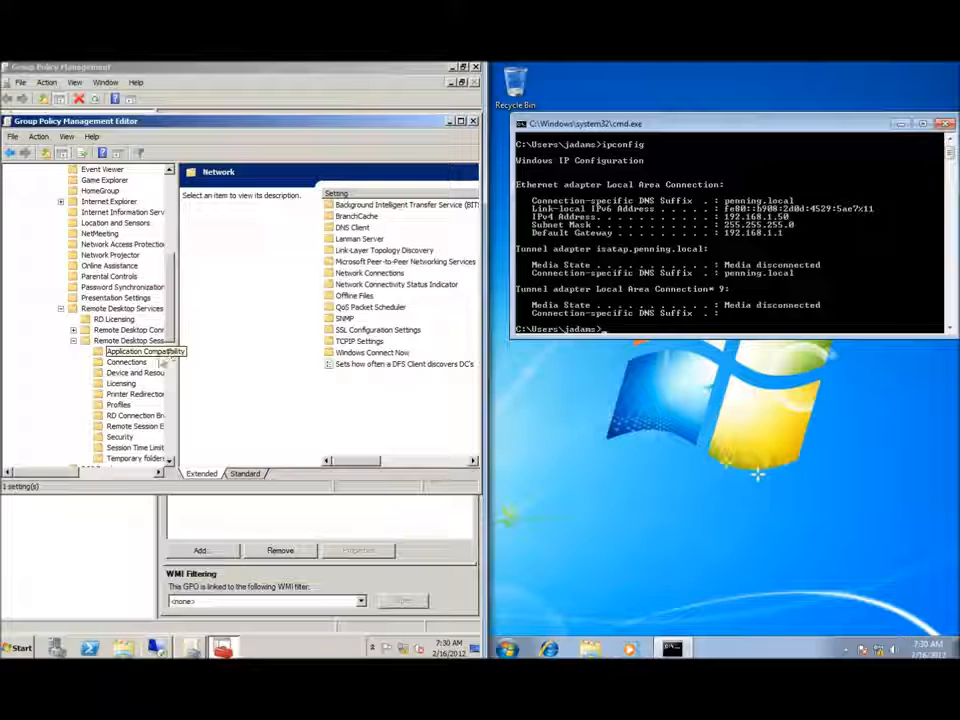
click(128, 362)
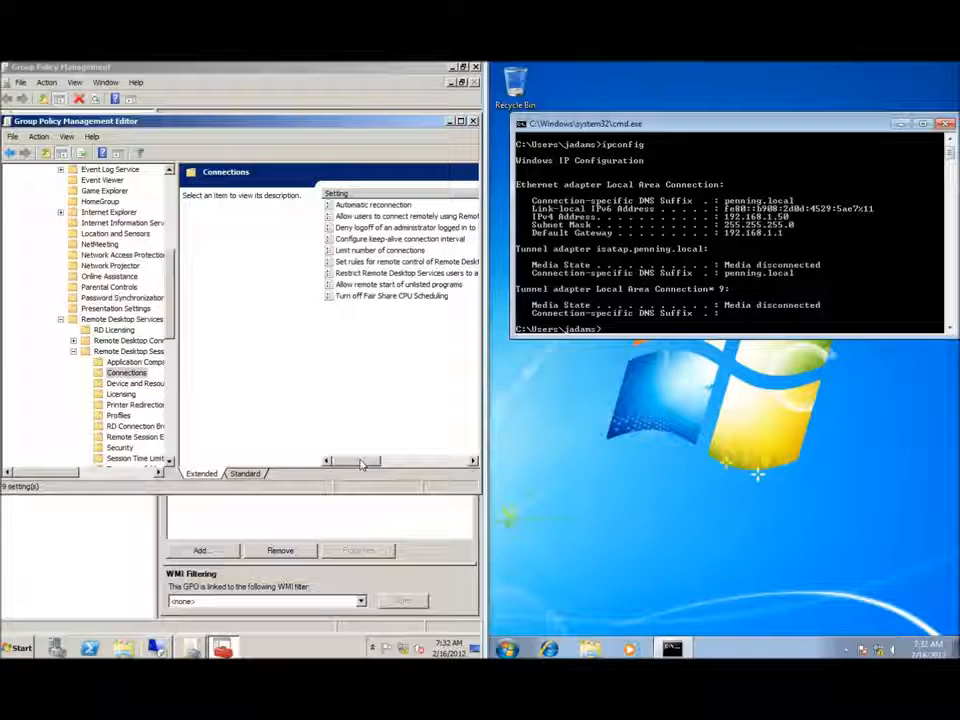
click(247, 473)
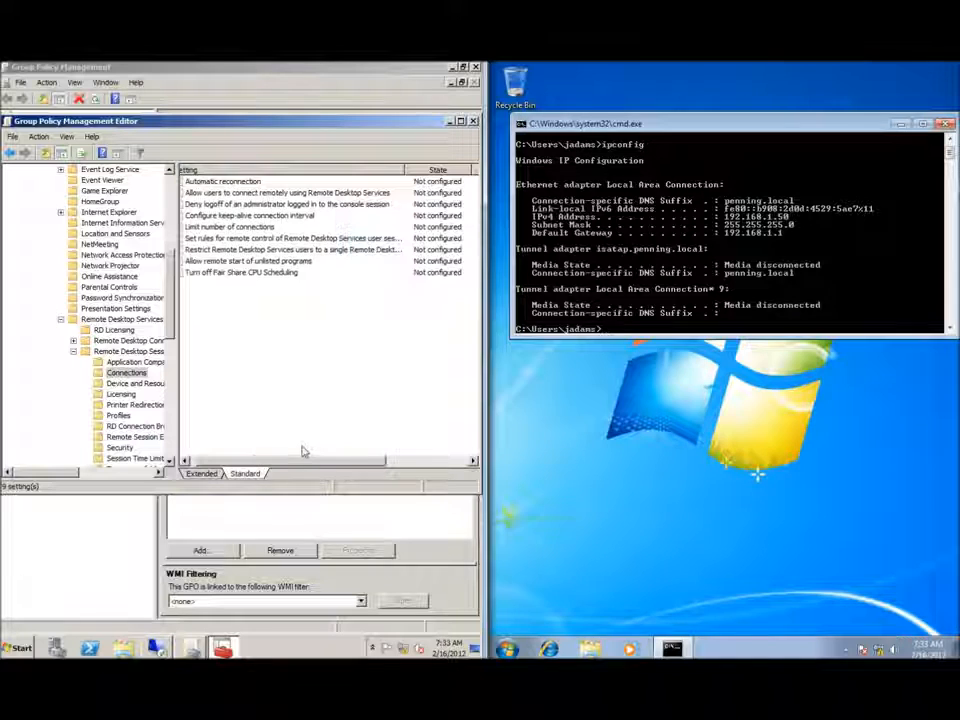
drag(335, 464, 329, 464)
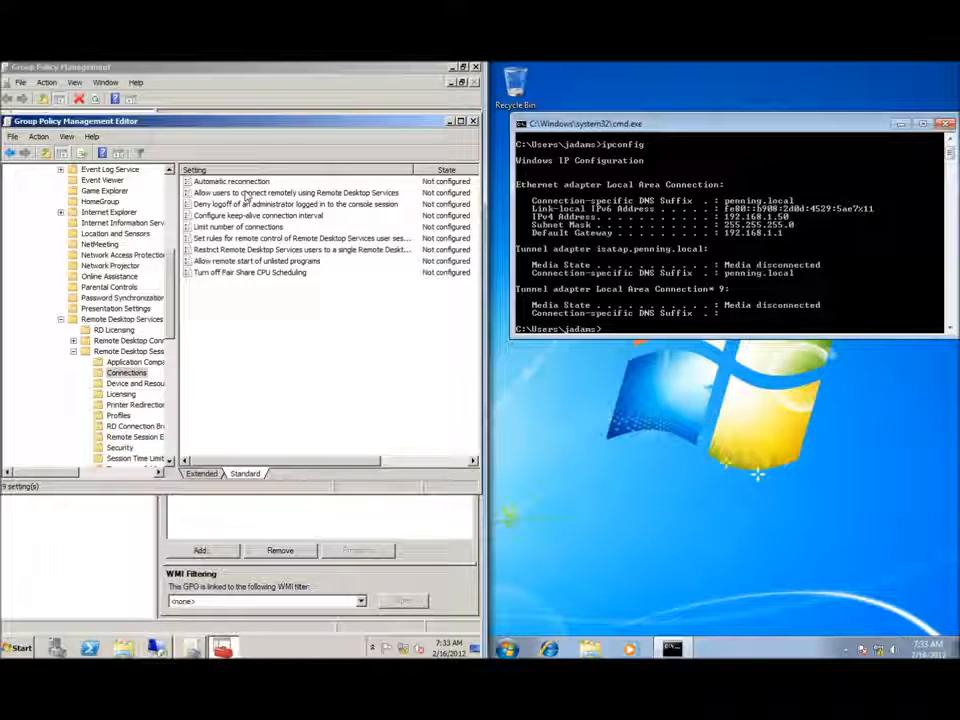
Set 'Allow users to connect remotely using Remote Desktop Services' to Enabled.
double_click(338, 193)
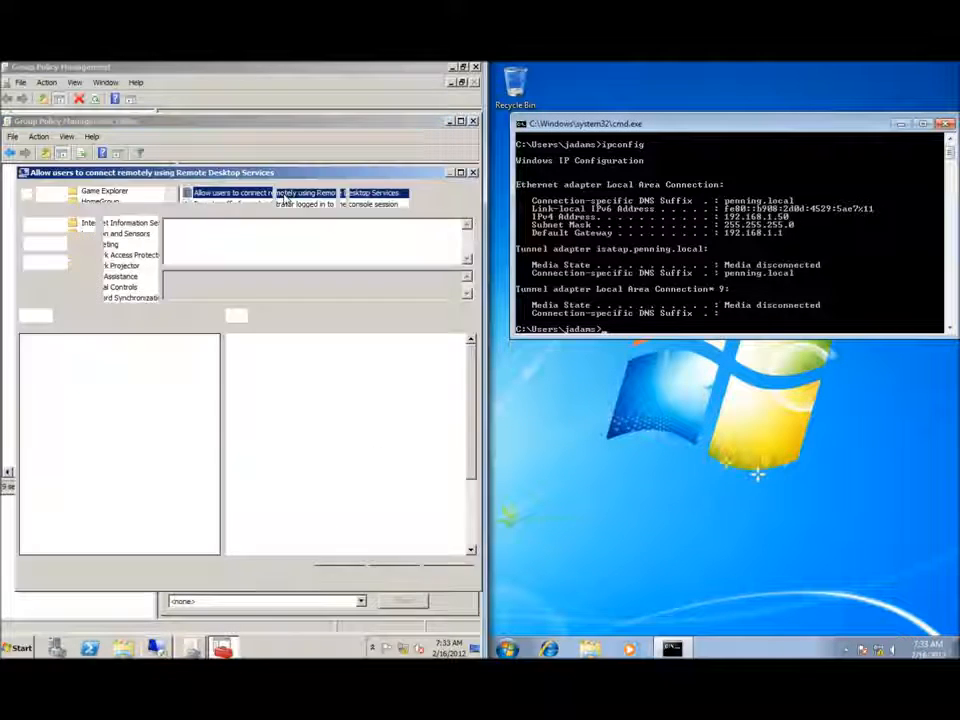
click(30, 243)
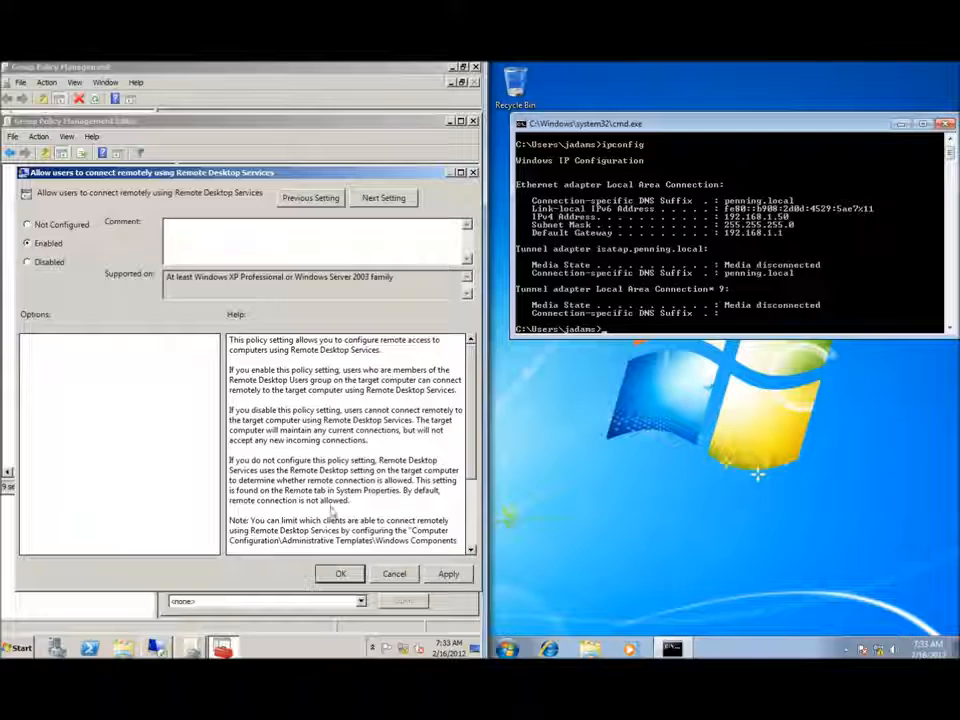
click(340, 573)
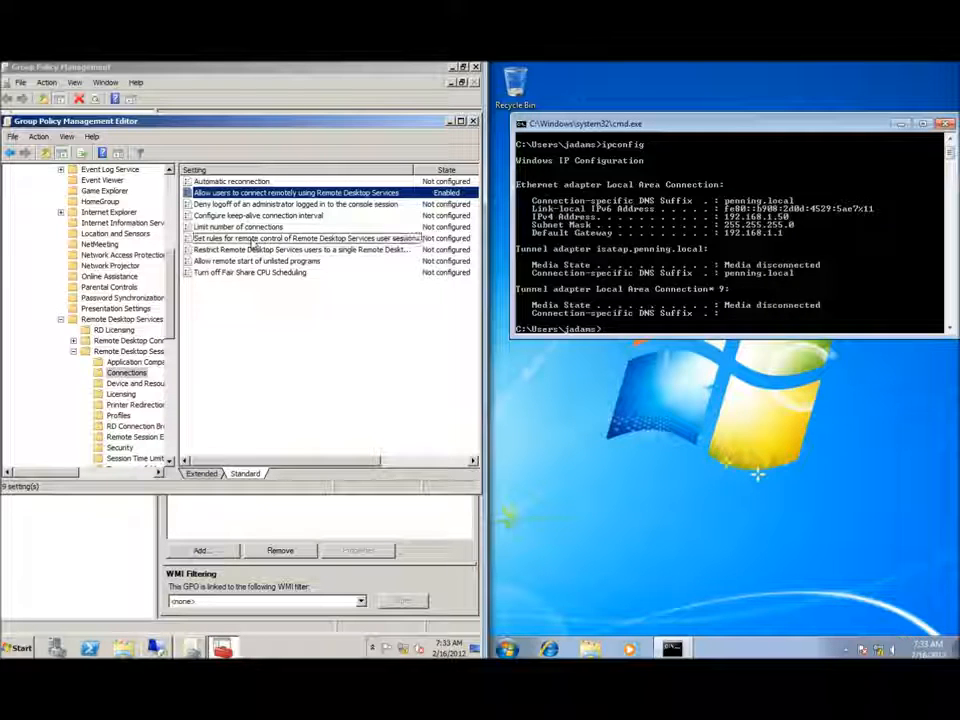
Enable 'Limit number of connections' with RD Maximum Connections allowed set to 999999.
double_click(247, 228)
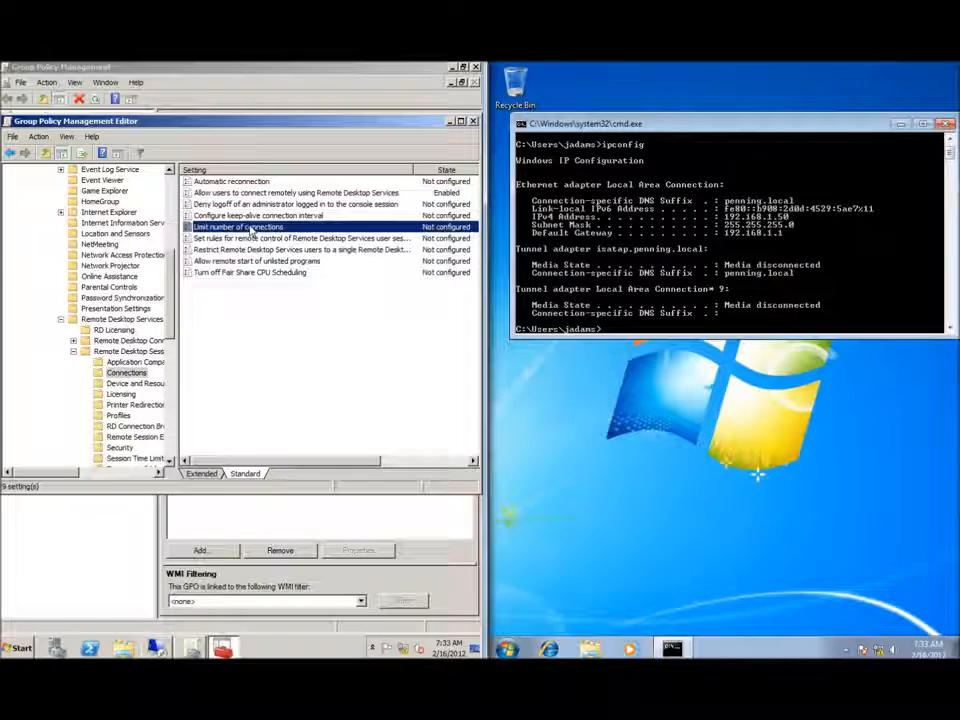
click(27, 258)
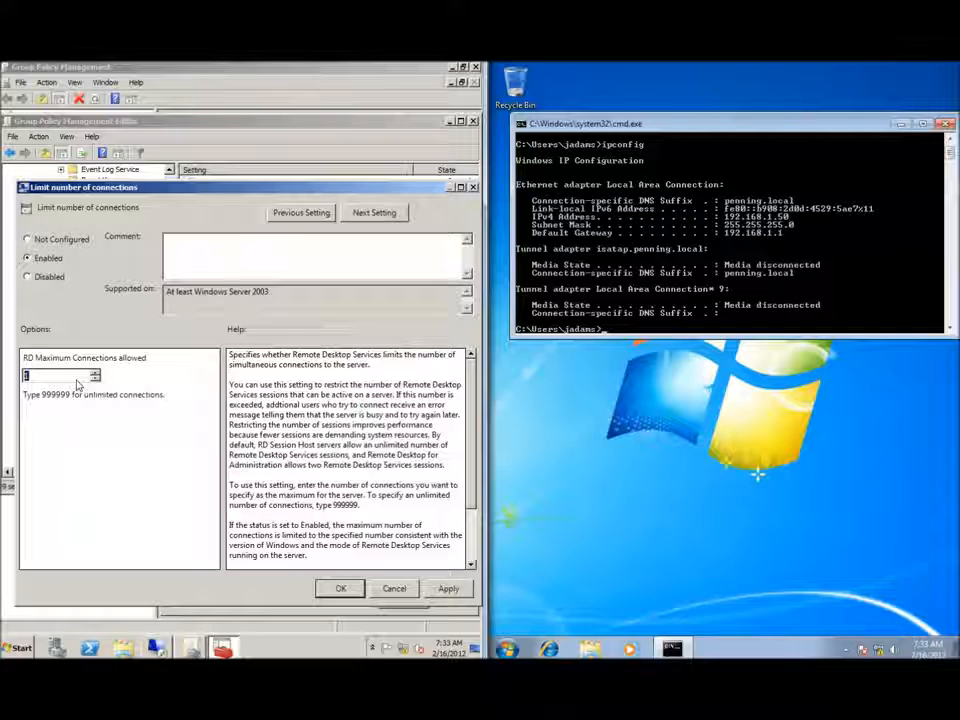
text(9999999999)
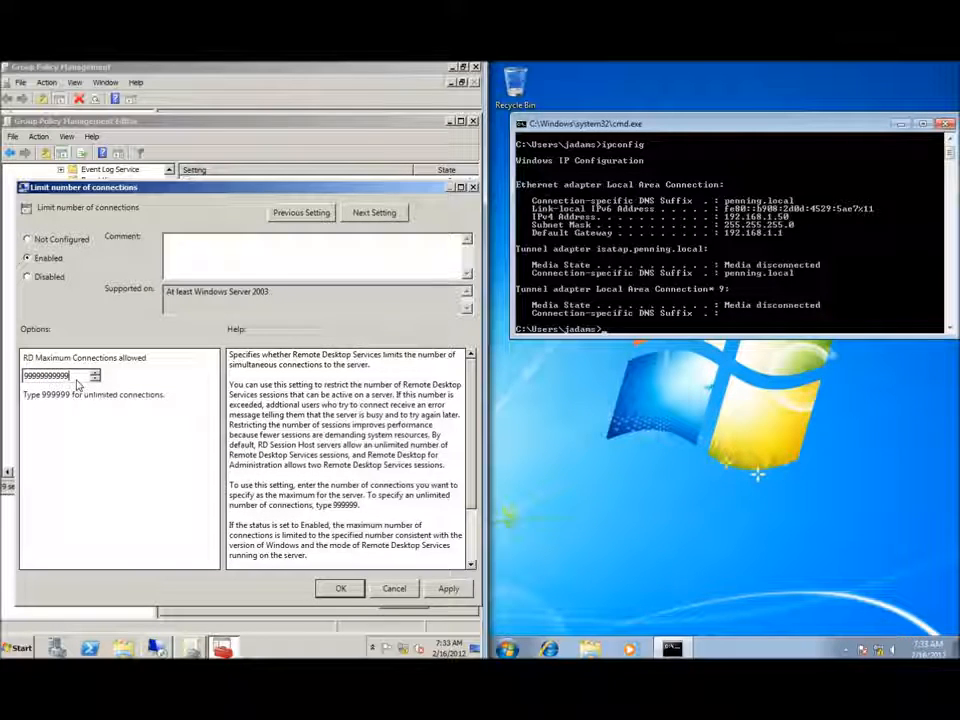
key(BackSpace)
key(BackSpace)
key(BackSpace)
key(BackSpace)
key(BackSpace)
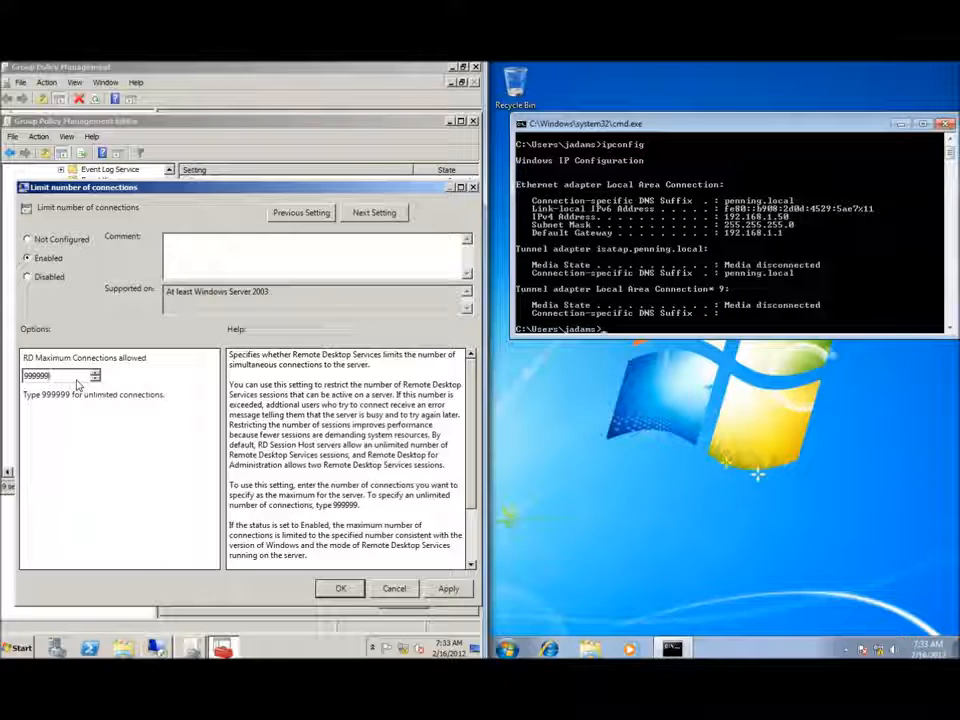
click(345, 589)
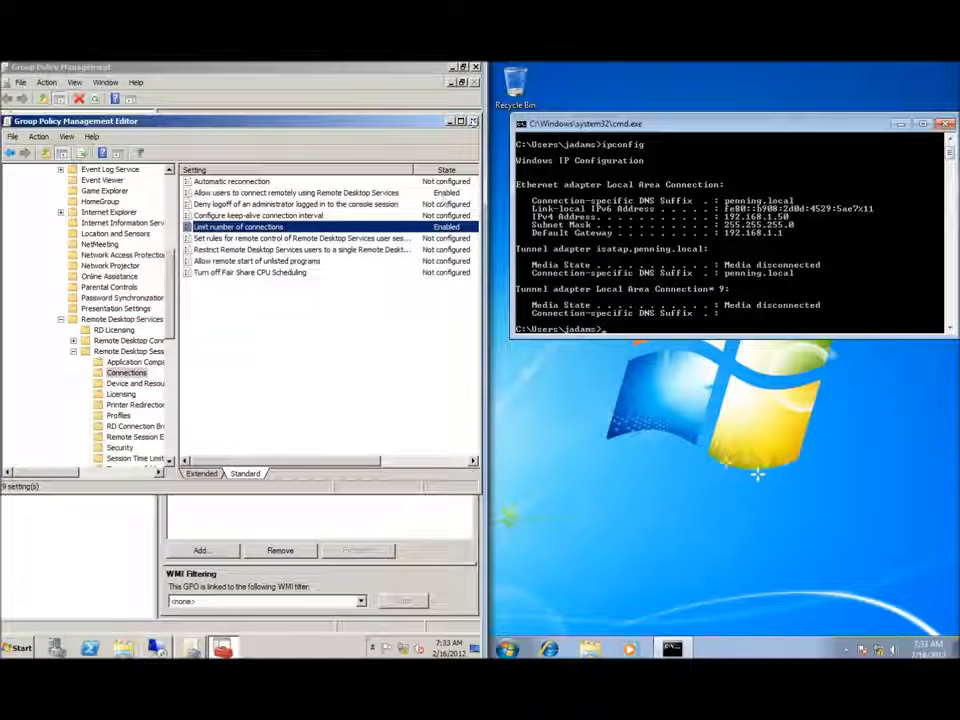
Close the Group Policy editor and management console, then run gpupdate on the Windows 7 client.
click(474, 121)
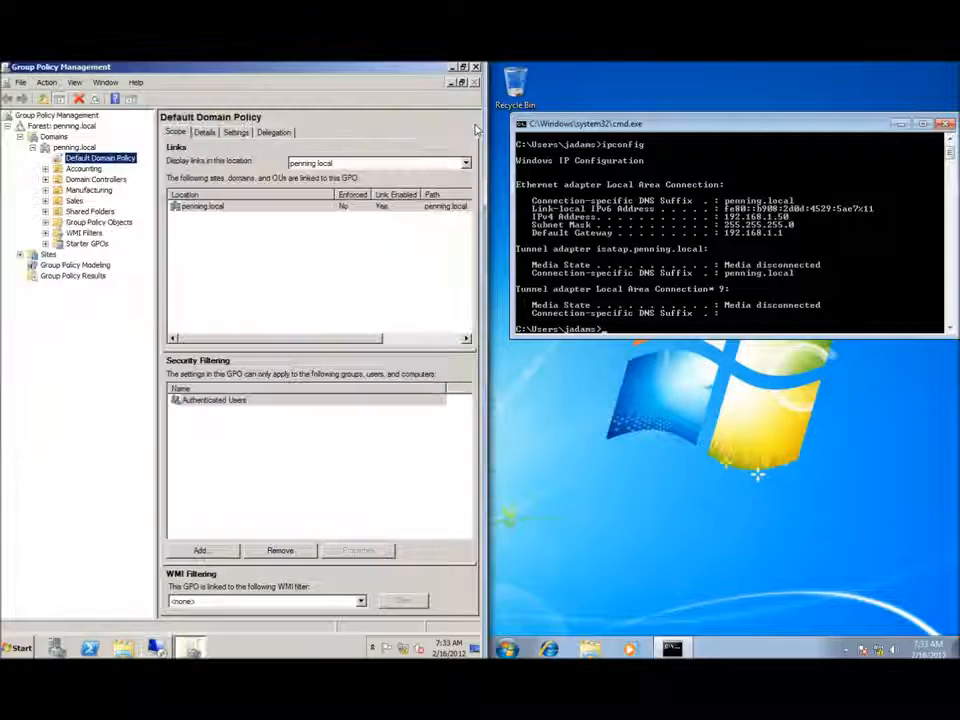
click(476, 67)
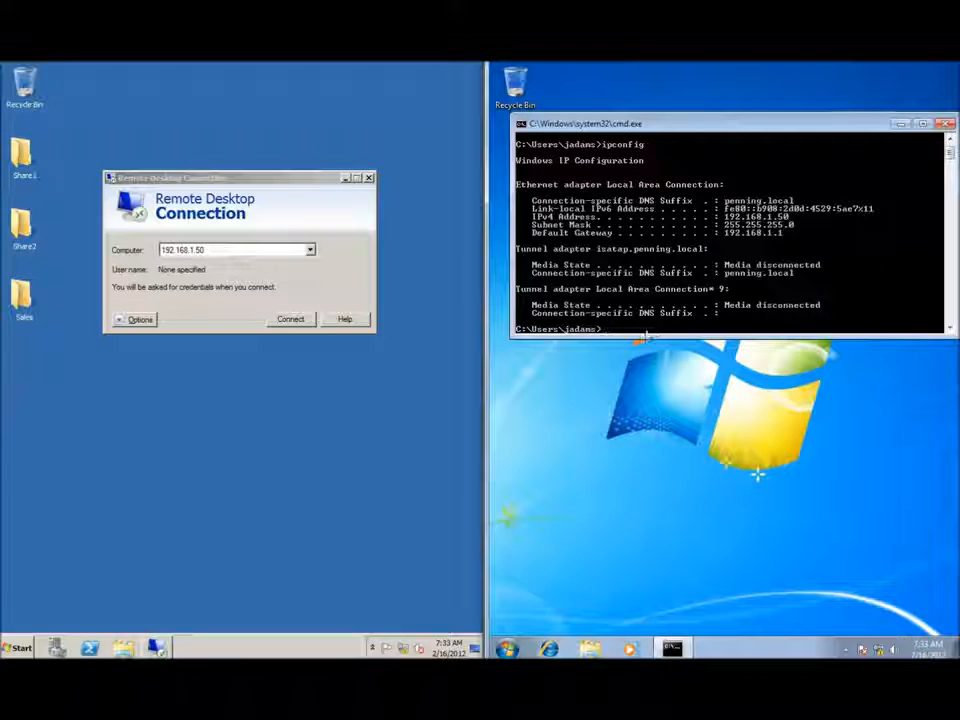
text(gpupdate)
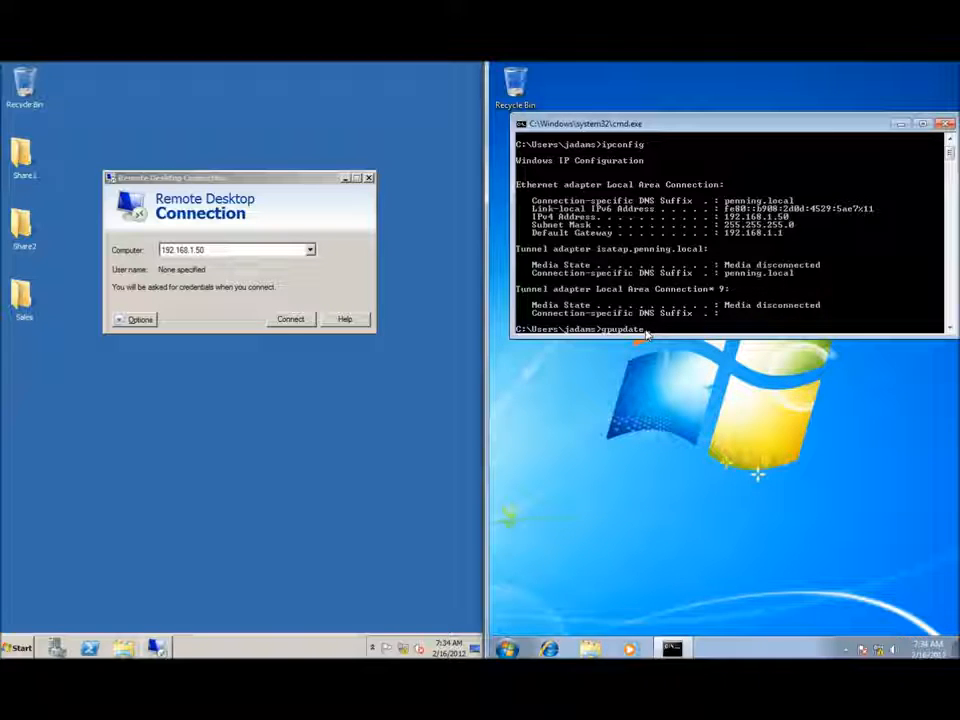
key(Return)
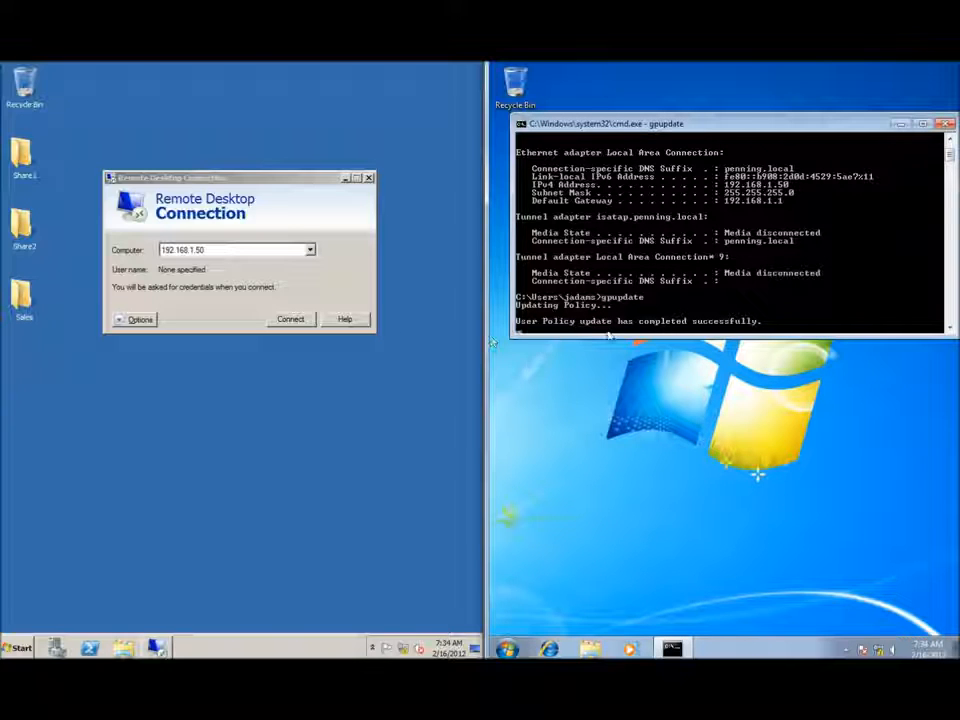
click(507, 649)
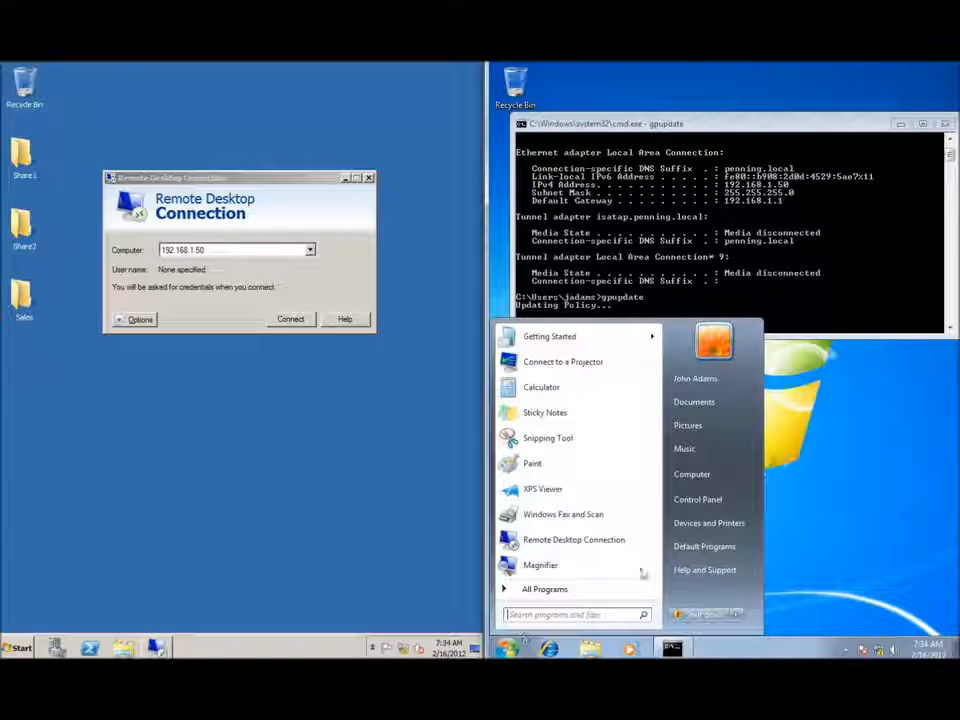
right_click(714, 479)
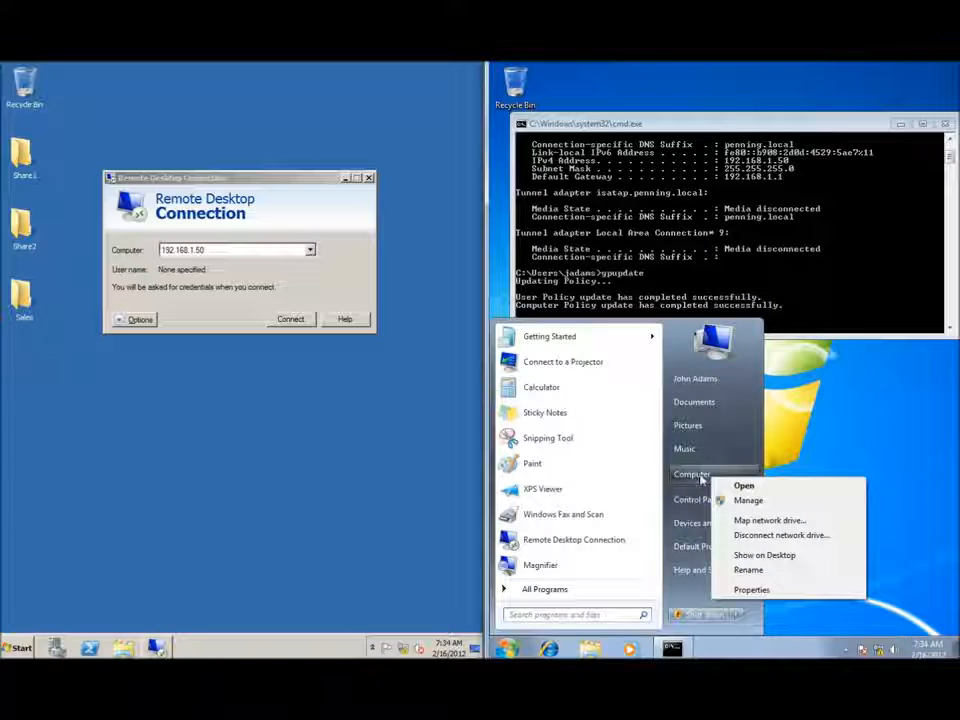
click(751, 589)
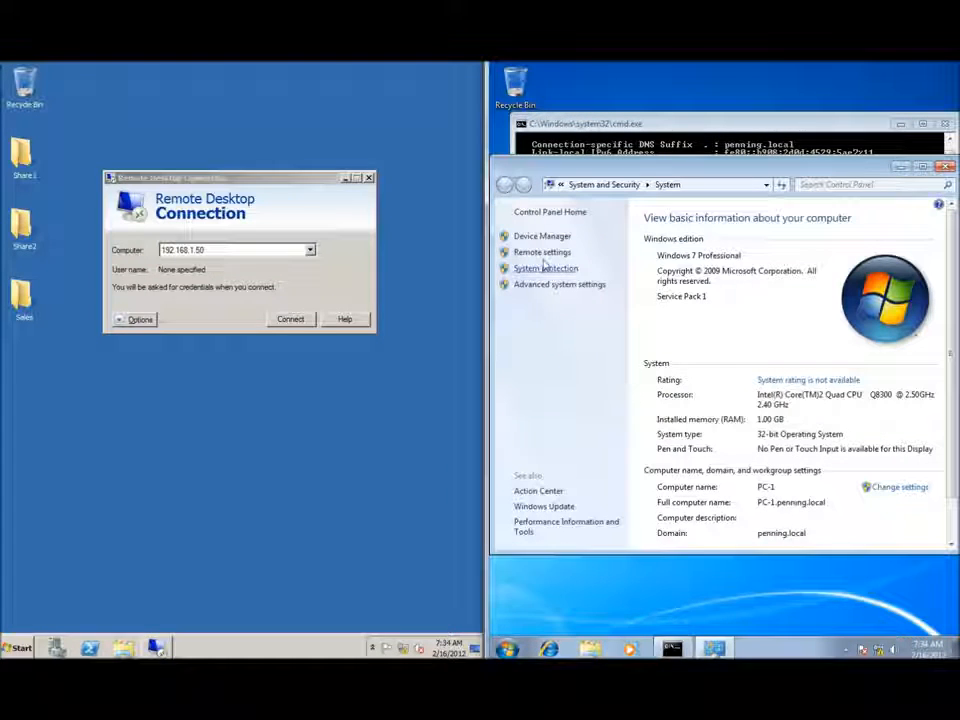
click(542, 253)
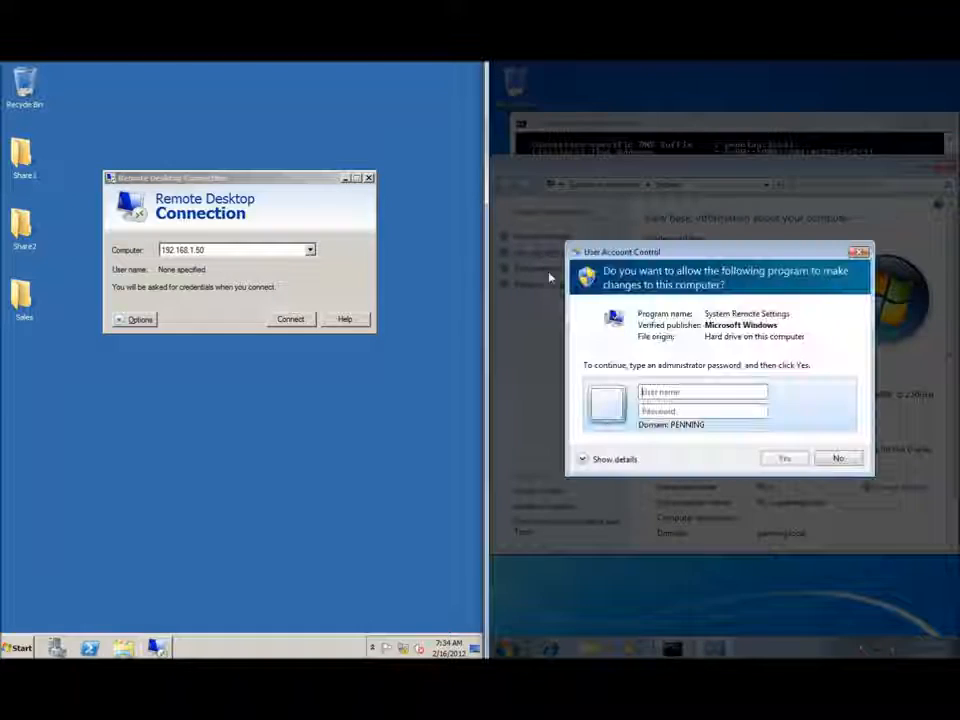
text(administrator)
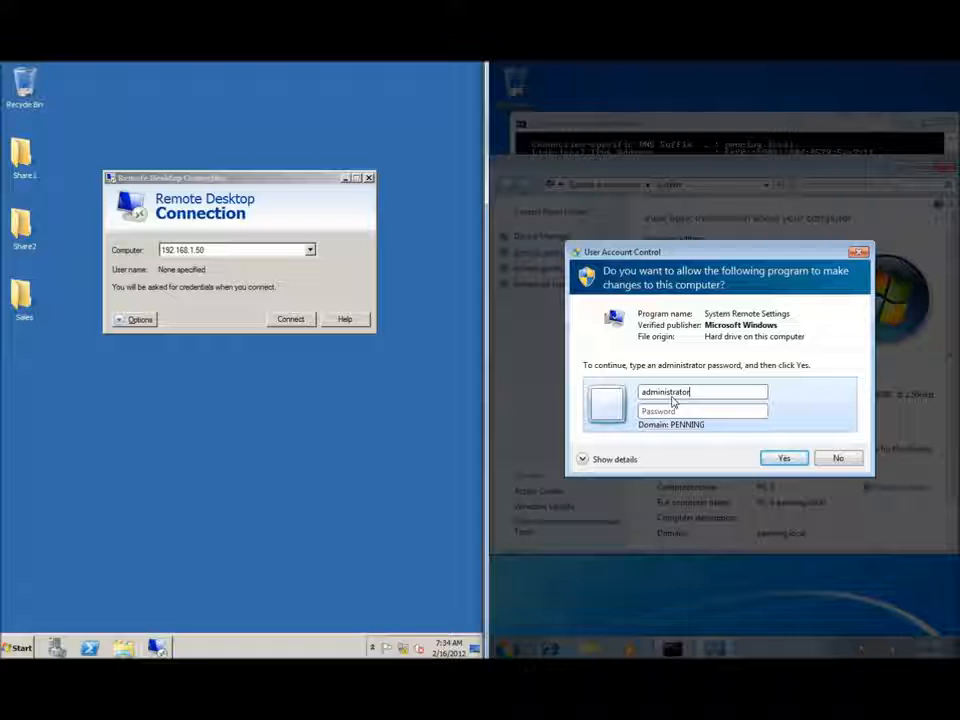
key(Tab)
text(******)
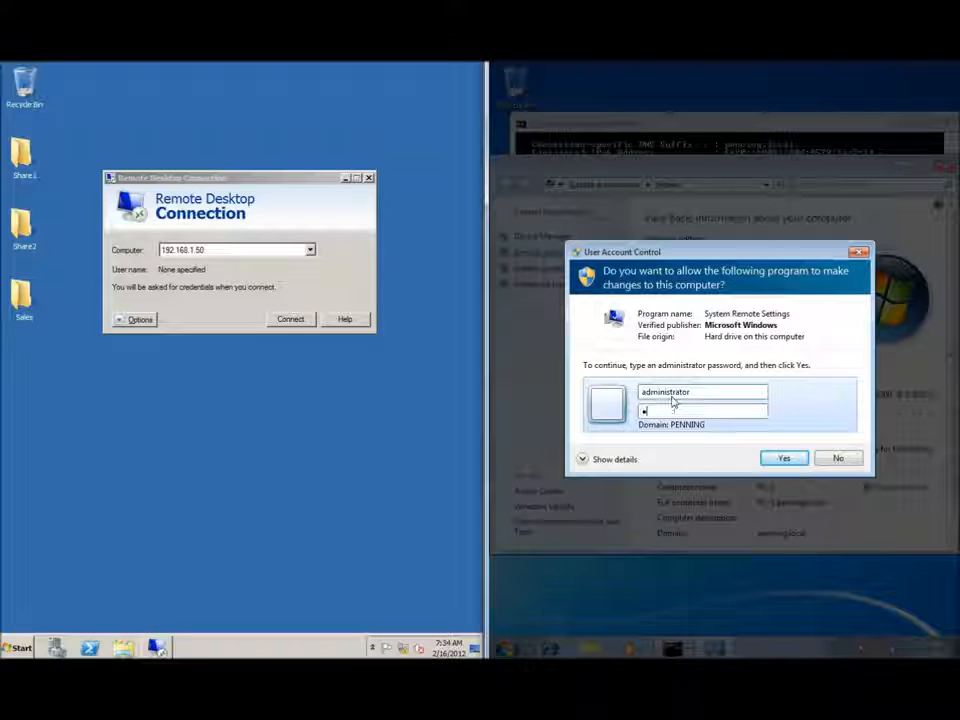
key(Return)
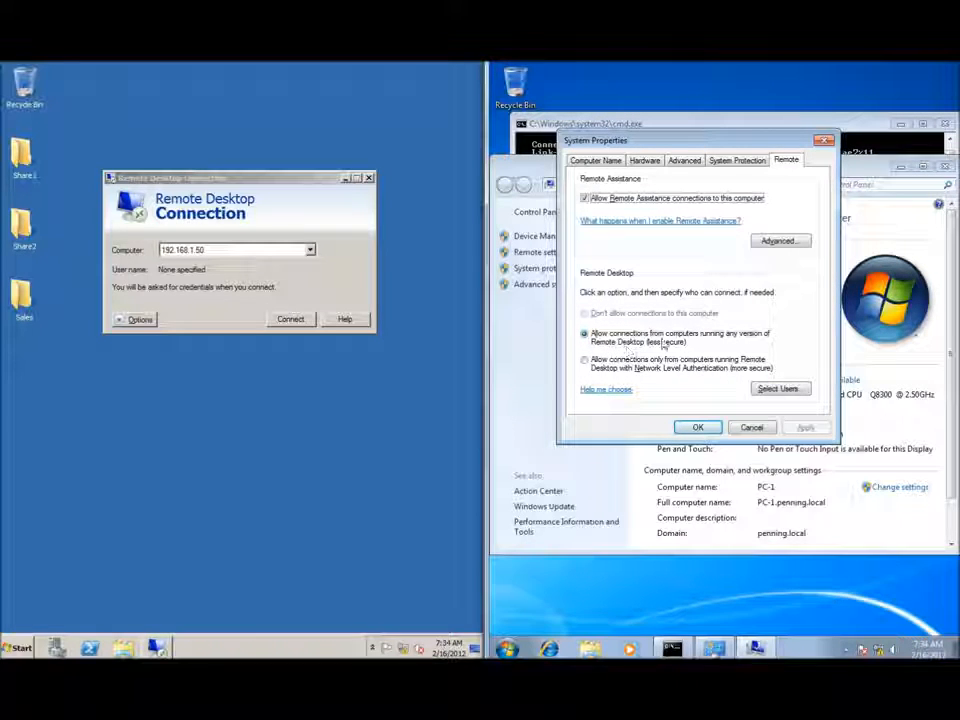
click(698, 427)
click(945, 166)
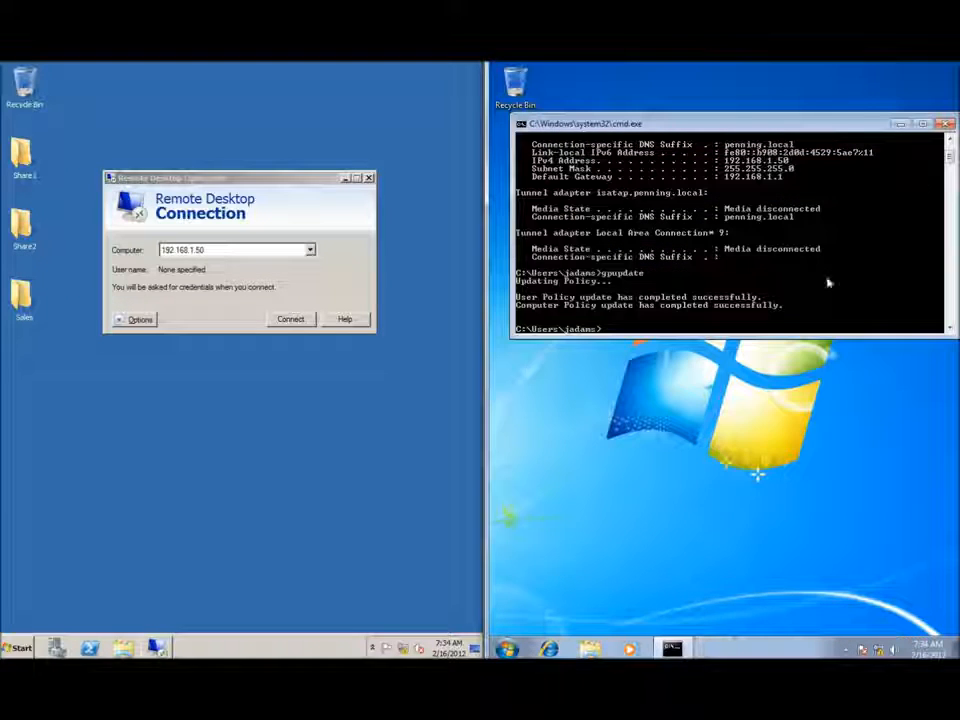
click(507, 648)
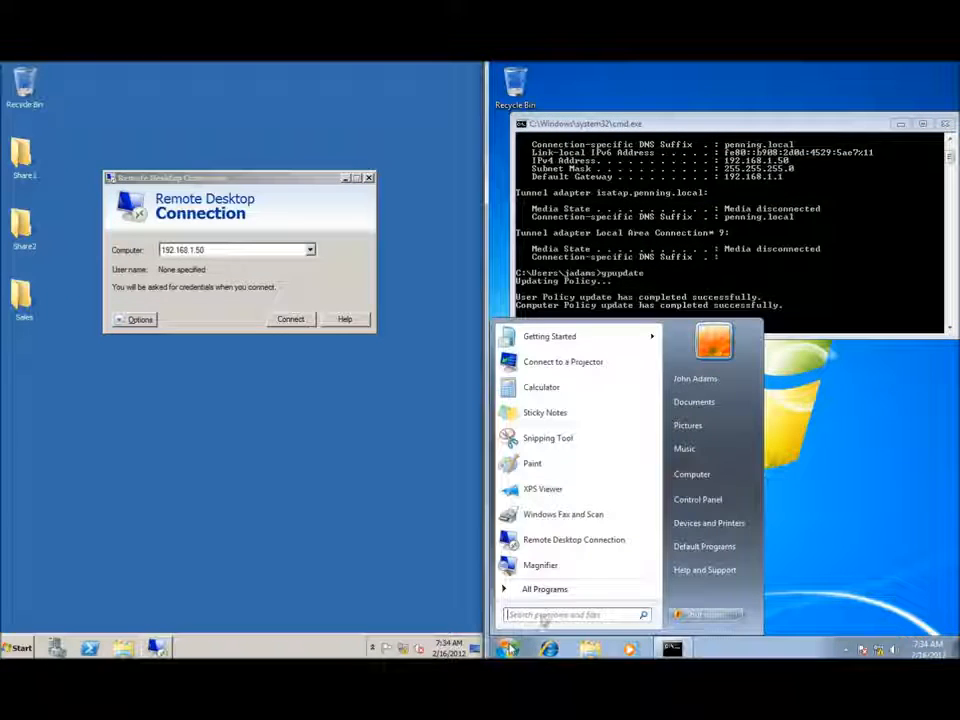
click(699, 505)
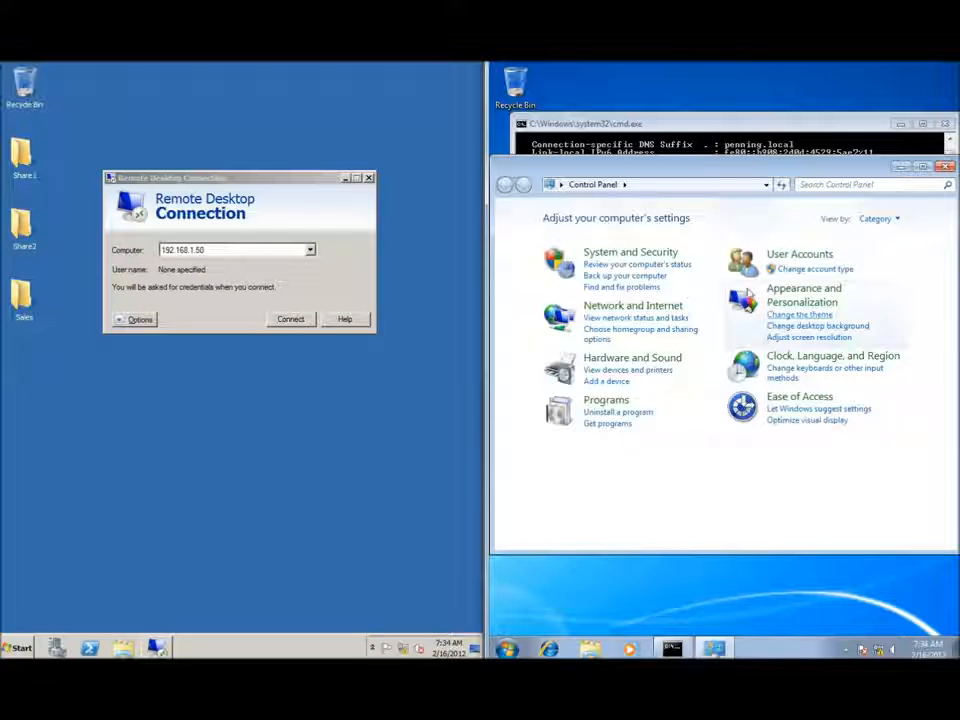
click(624, 256)
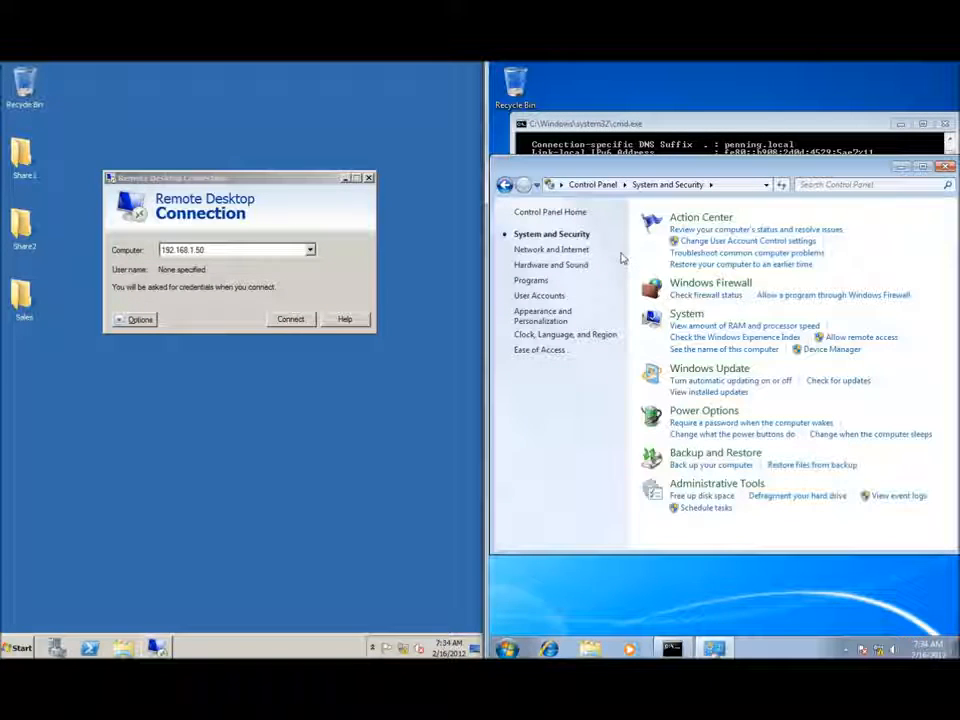
click(850, 297)
drag(901, 340, 906, 416)
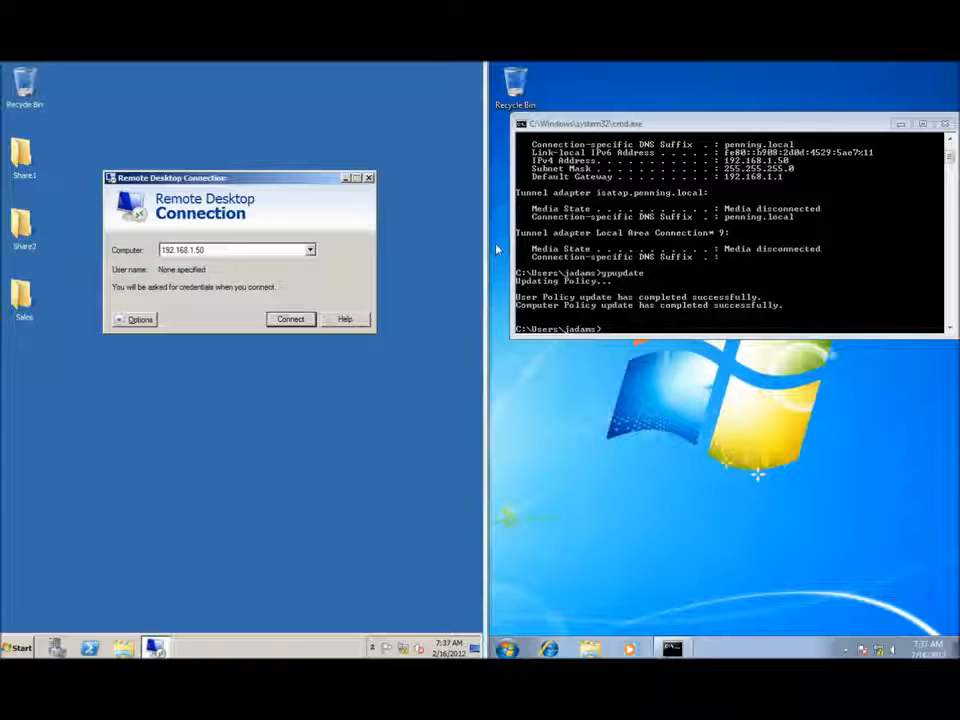
Connect to 192.168.1.50 with the Administrator password and accept the untrusted certificate warning.
click(288, 321)
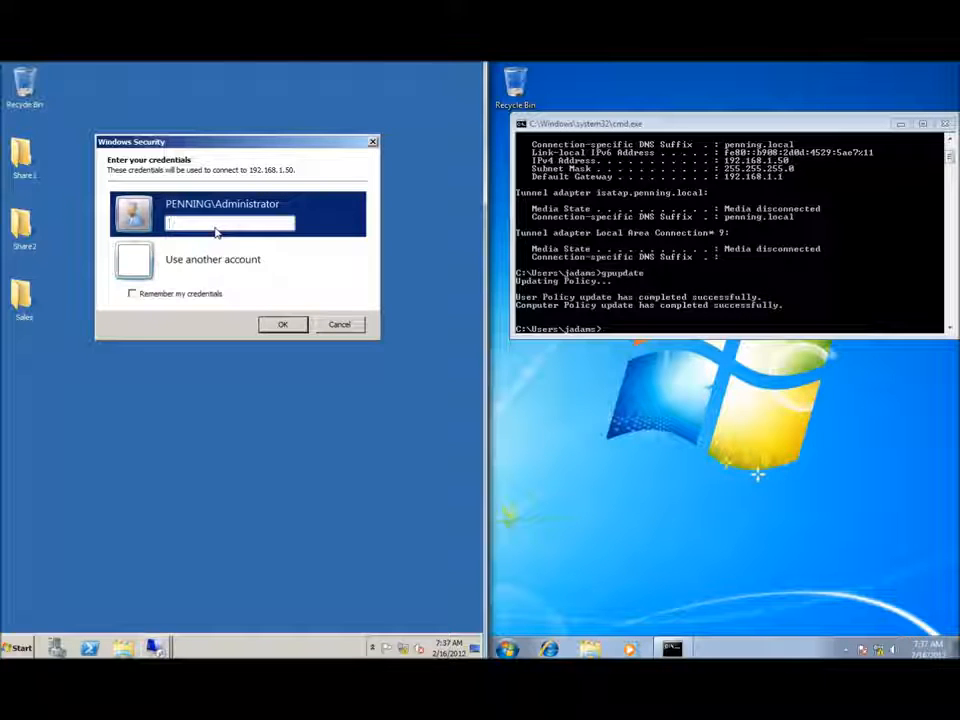
text(••••••••••)
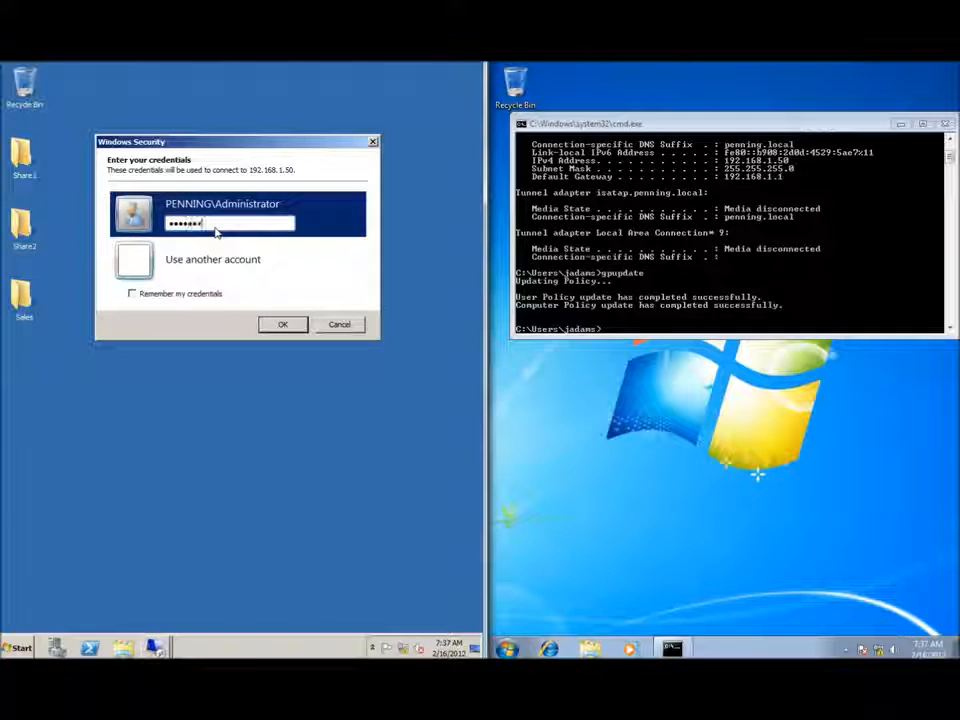
key(Return)
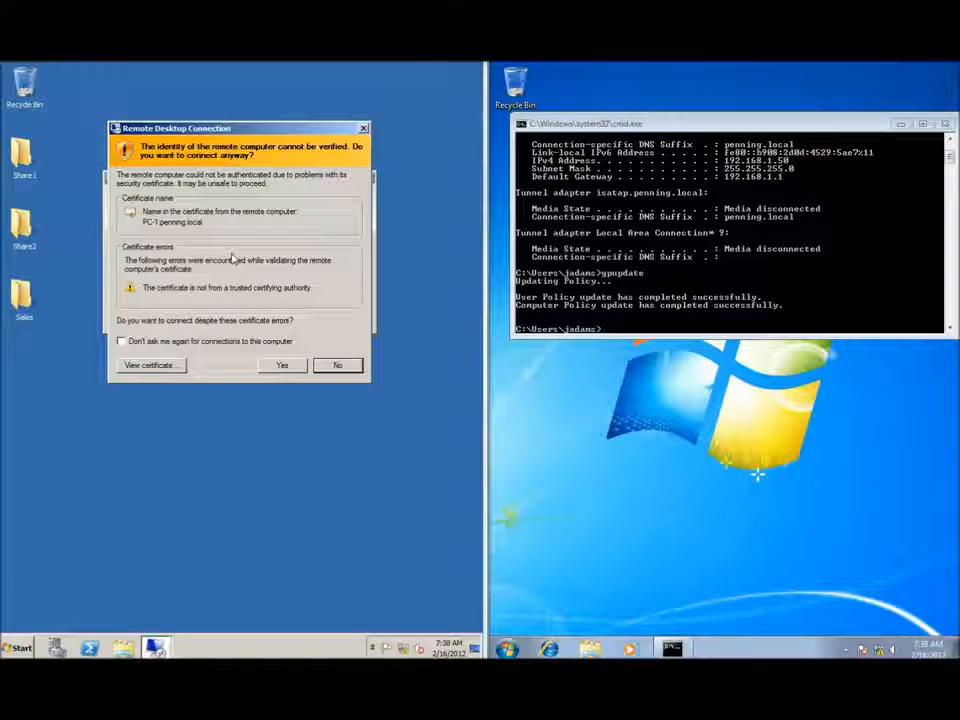
click(284, 366)
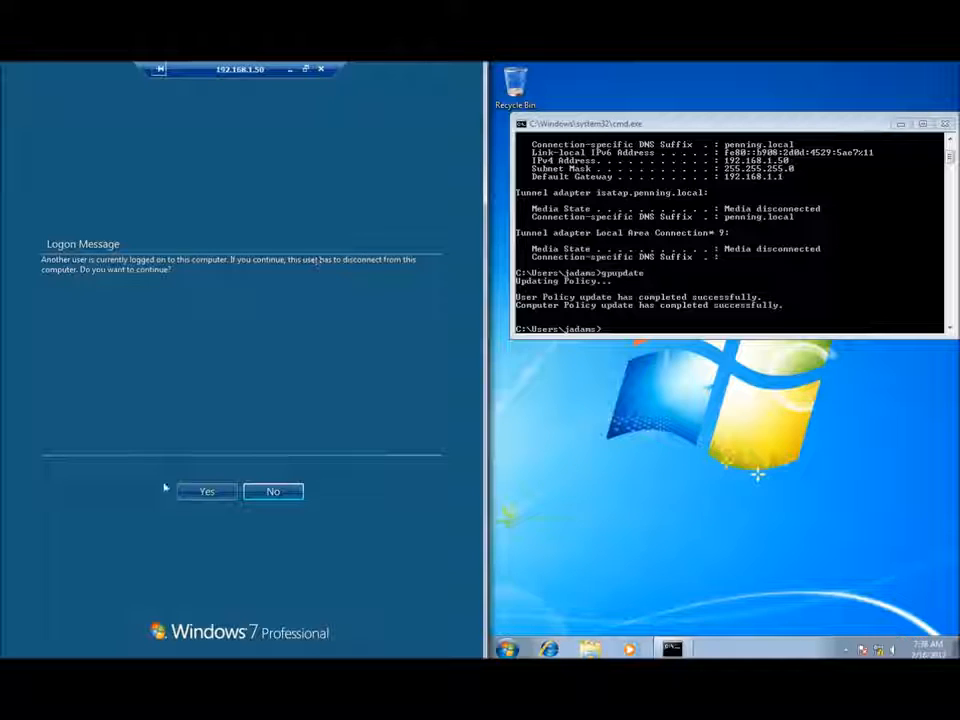
Accept the logon message and have the client release its local user session to the remote administrator.
click(205, 492)
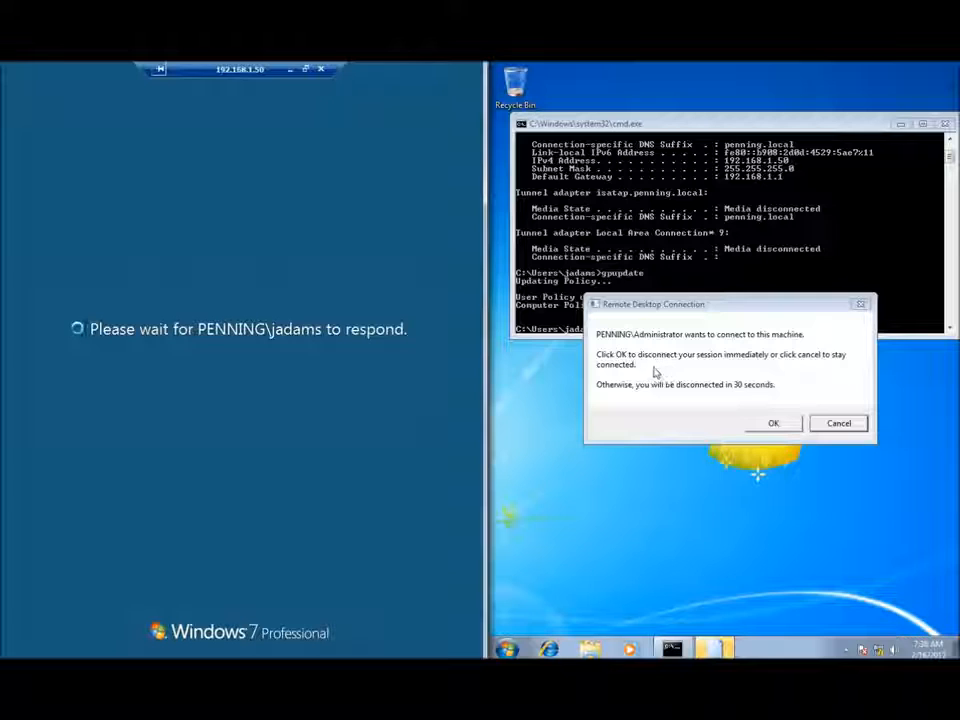
click(773, 423)
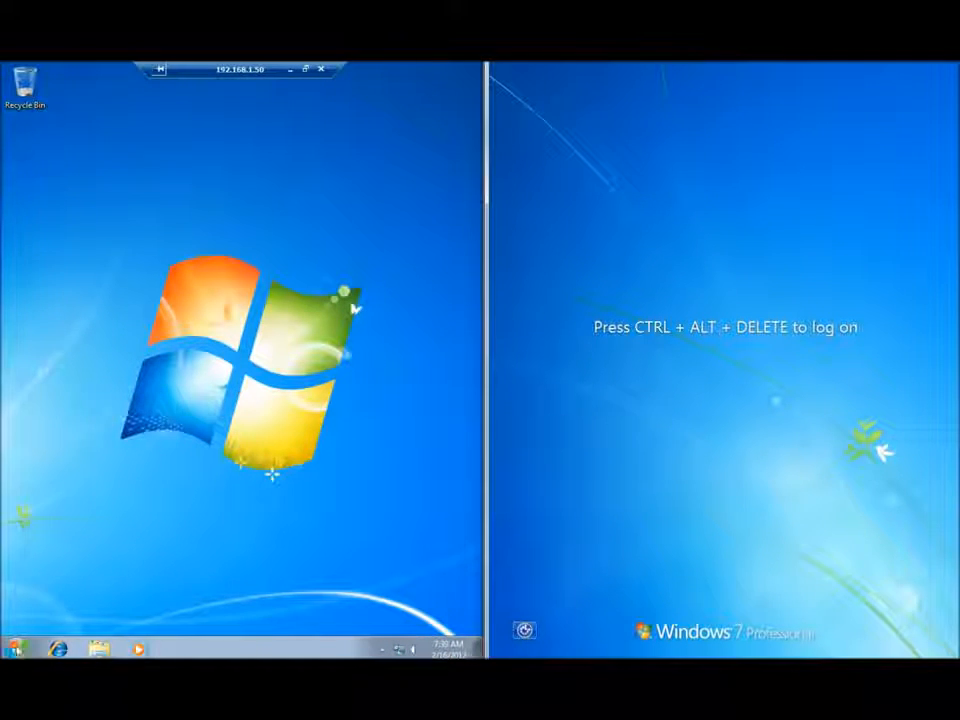
Disconnect the session to 192.168.1.50 using the arrow beside Log off in the remote Start menu.
key(super)
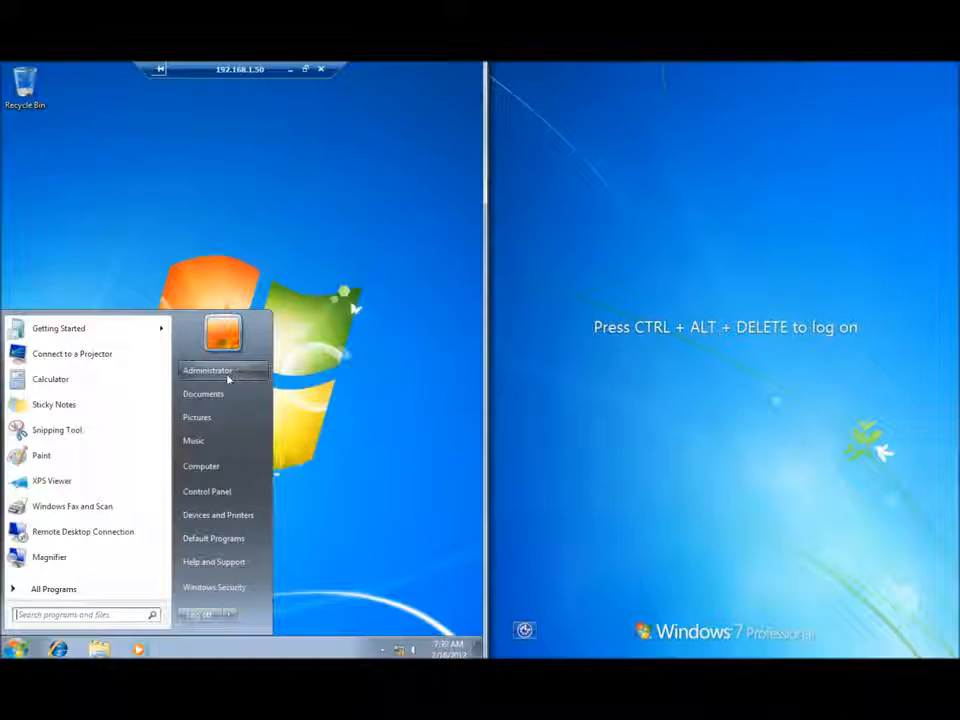
click(326, 402)
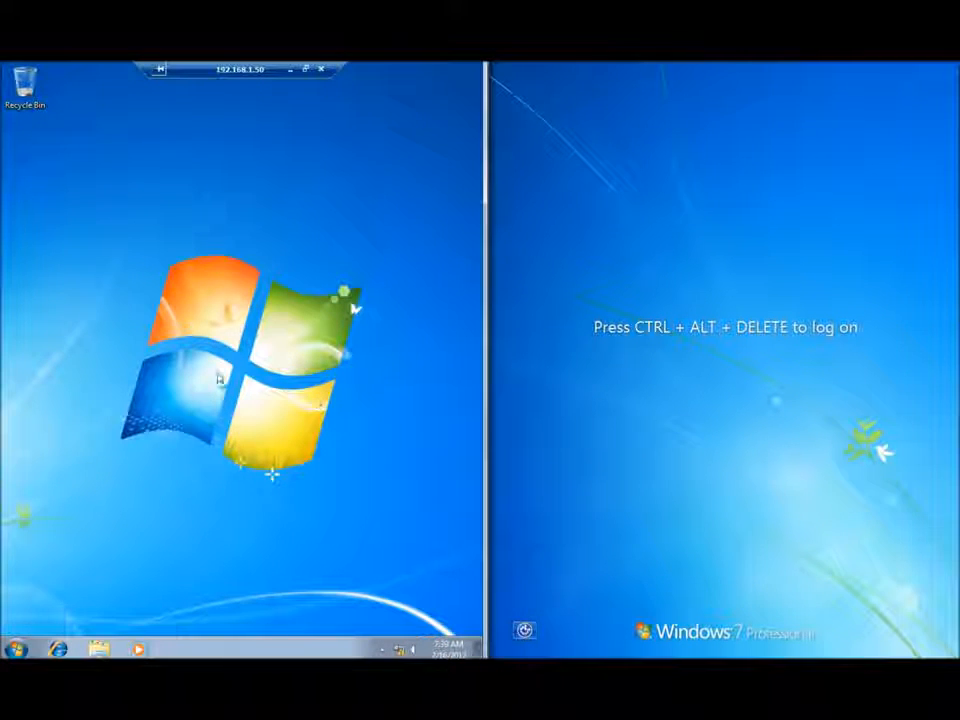
click(15, 648)
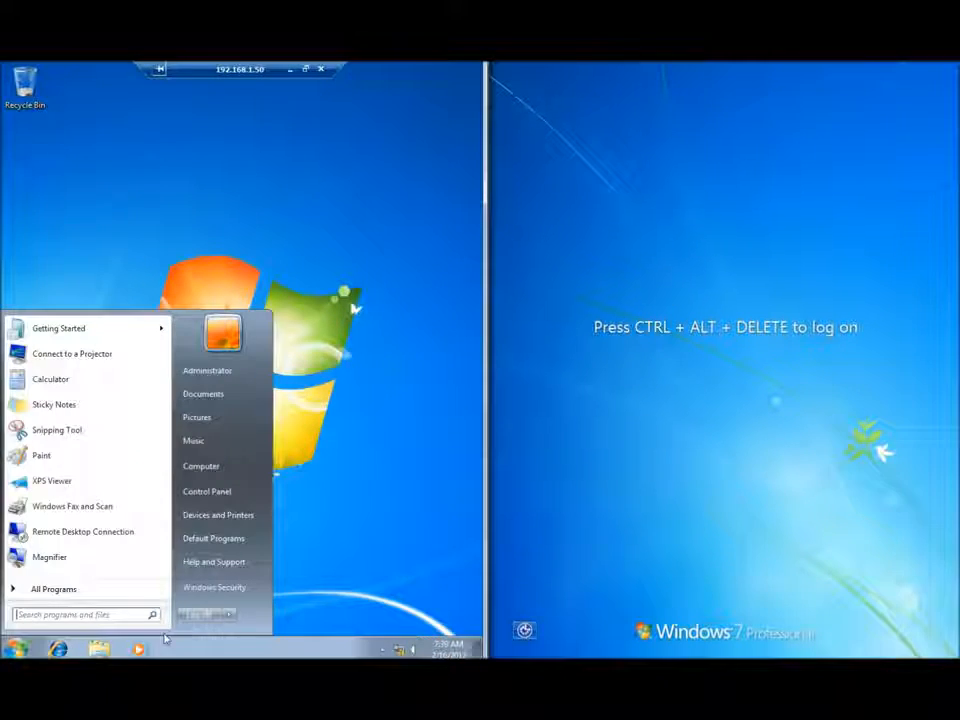
click(231, 615)
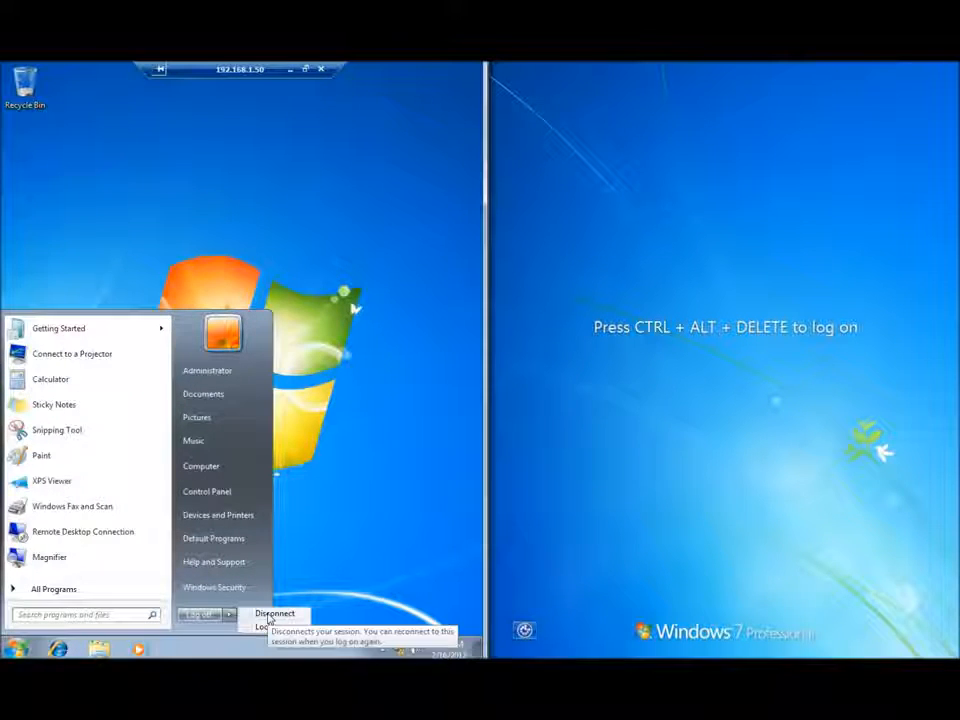
click(270, 614)
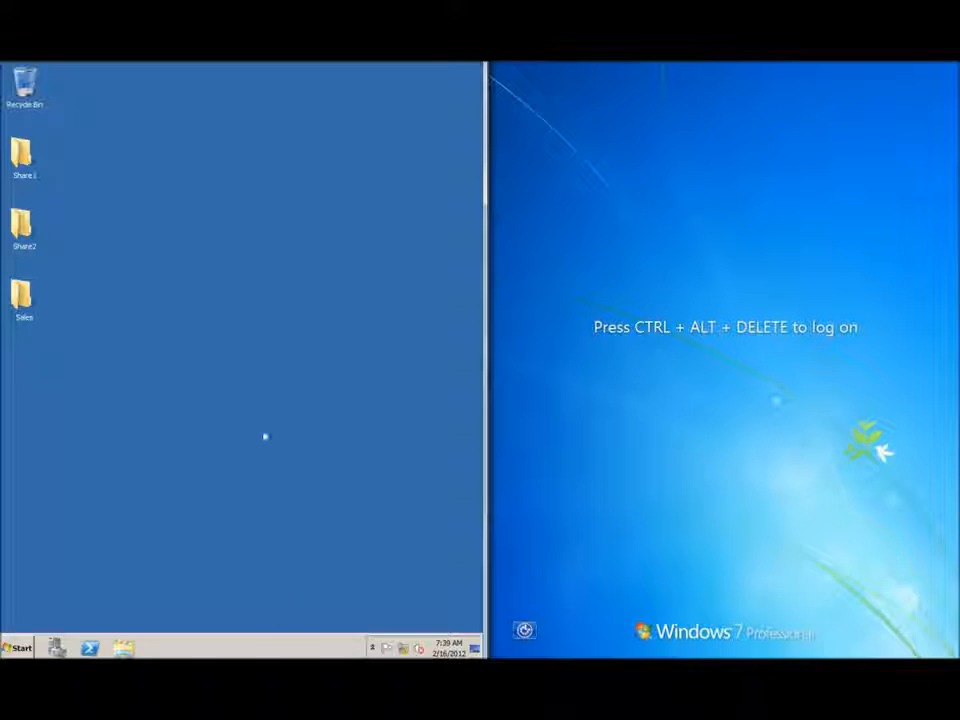